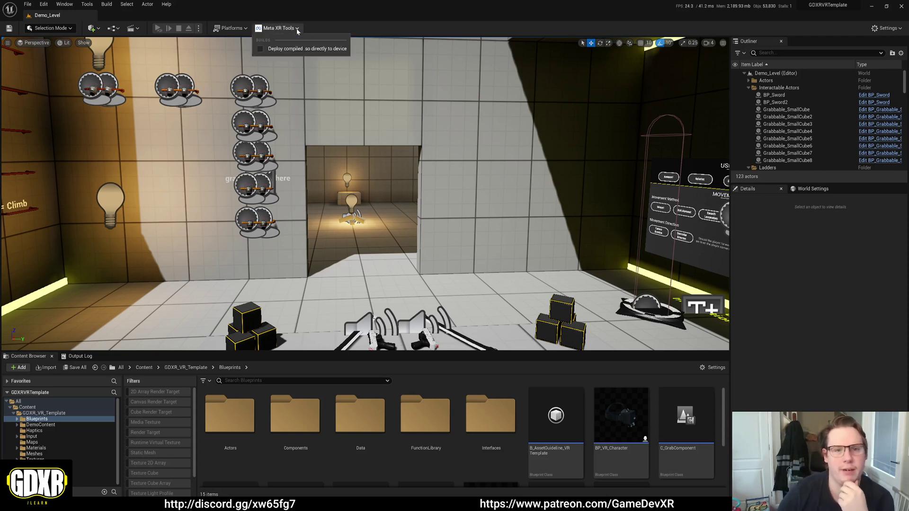
# Review the installed Virtual Reality plugins, then follow the launcher Meta XR Plugin's External Link
pyautogui.click(43, 3)
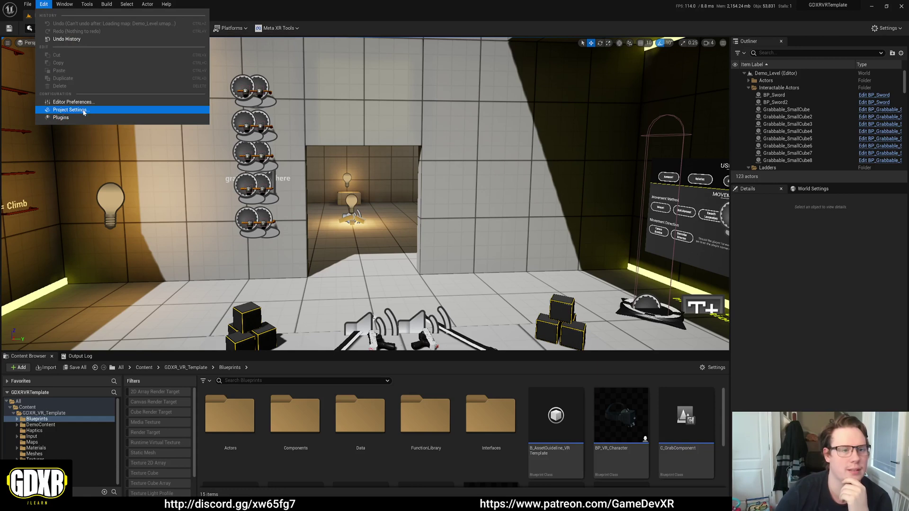
pyautogui.click(71, 118)
pyautogui.click(355, 165)
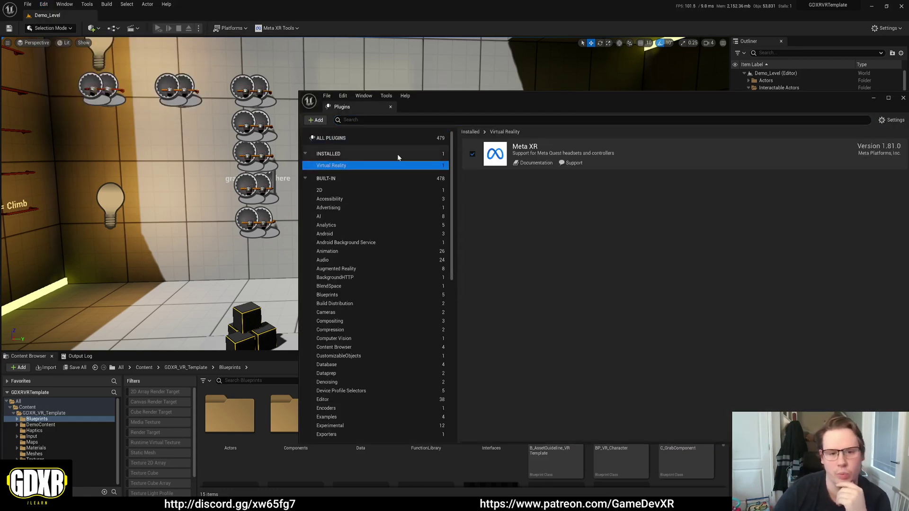
pyautogui.moveTo(560, 101); pyautogui.dragTo(376, 65)
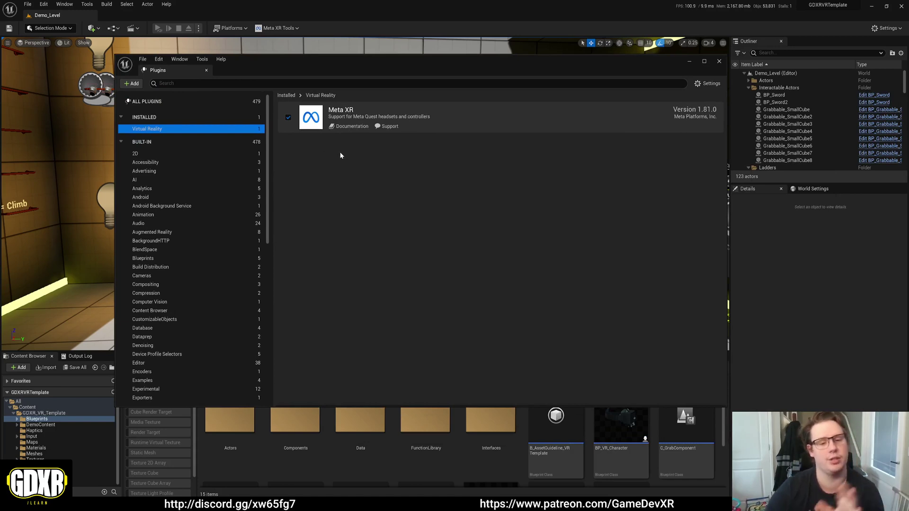
pyautogui.click(719, 61)
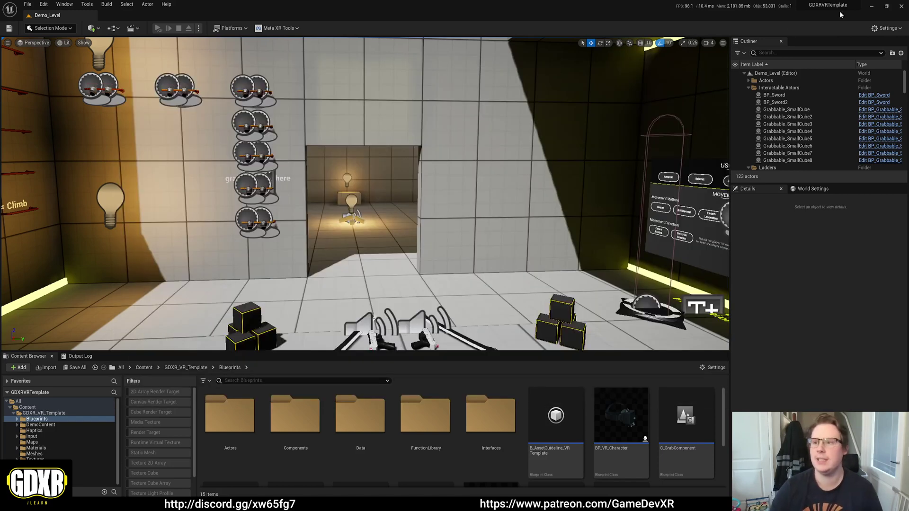
pyautogui.click(872, 6)
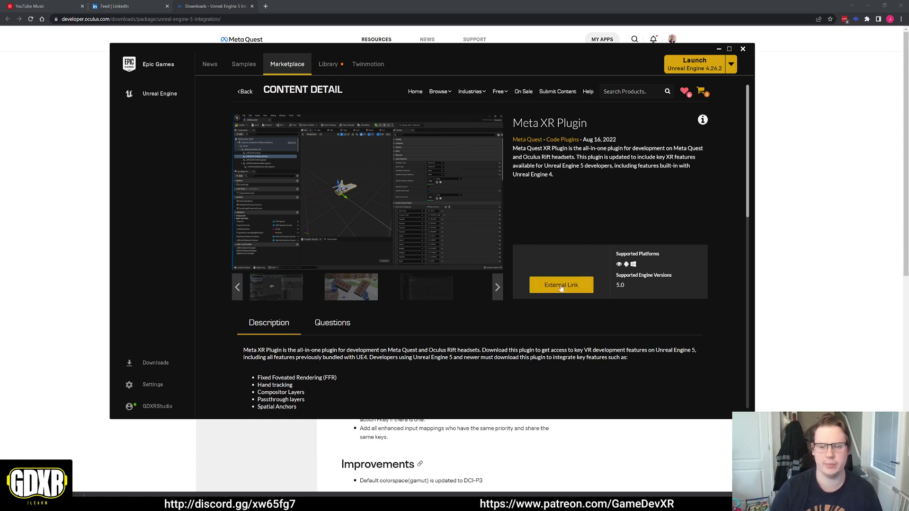
pyautogui.click(576, 290)
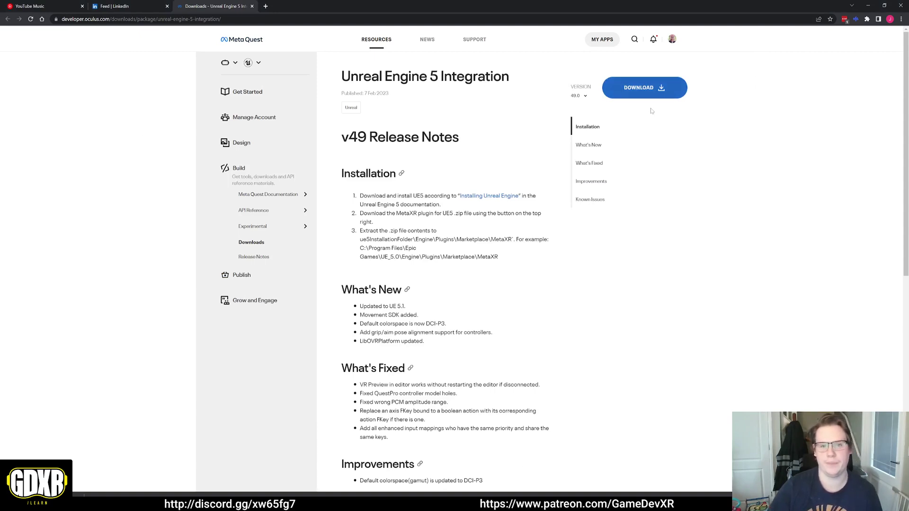
# Download the Unreal Engine 5 Integration after accepting the licence, skipping the duplicate zip save
pyautogui.click(645, 90)
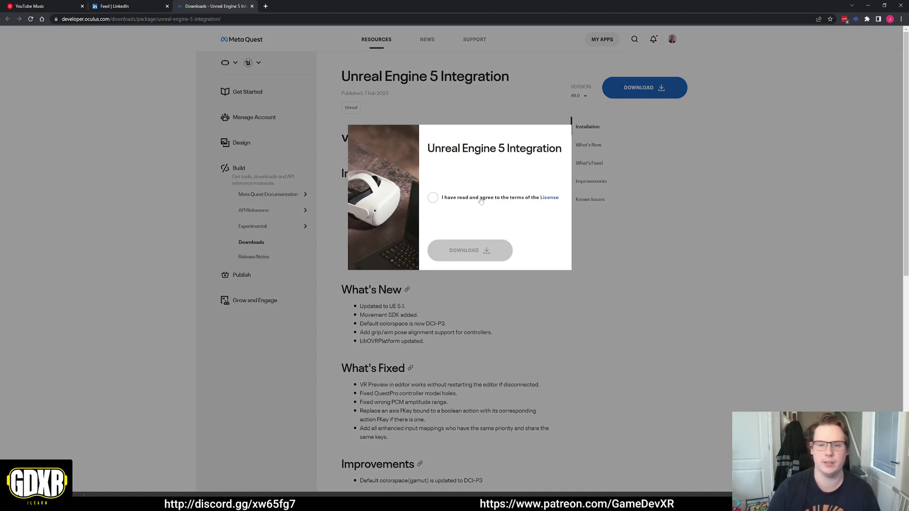
pyautogui.click(434, 198)
pyautogui.click(470, 250)
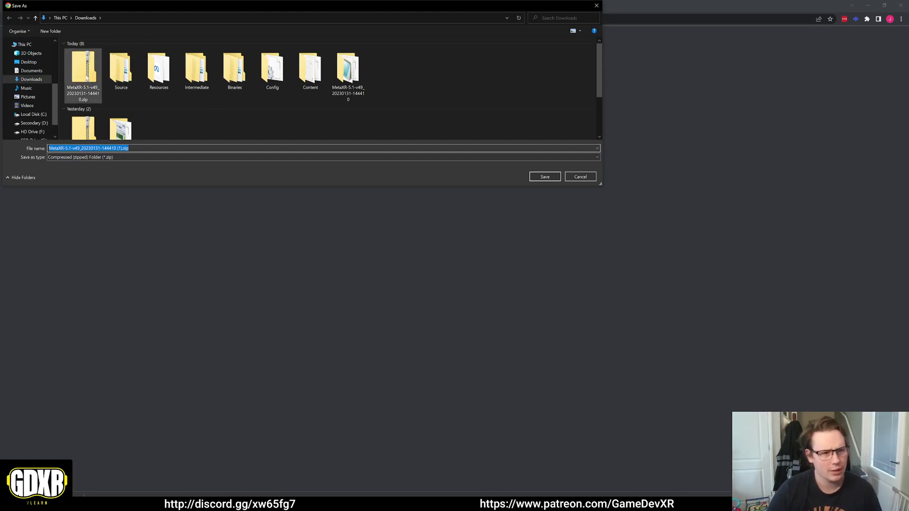
pyautogui.click(580, 178)
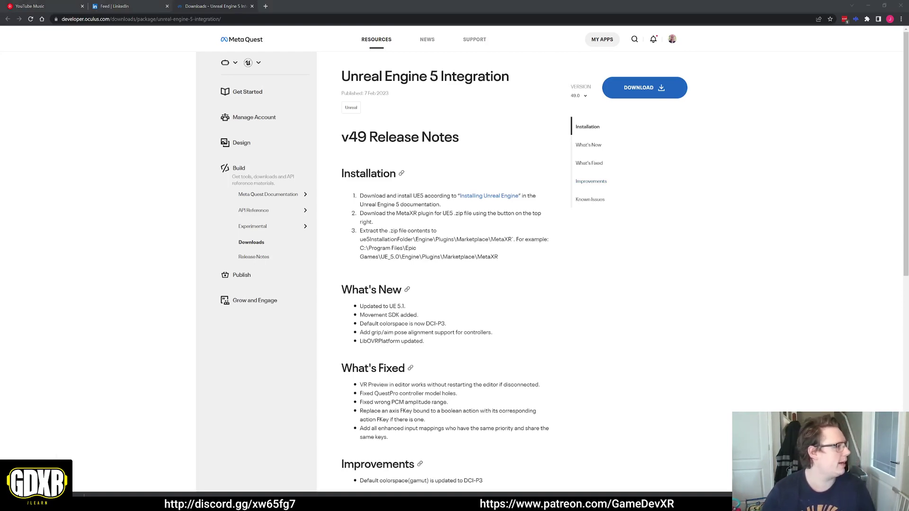
# Create a new folder named 'Plugin' in the project folder
pyautogui.hotkey('alt', 'Tab')
pyautogui.moveTo(494, 30); pyautogui.dragTo(522, 44)
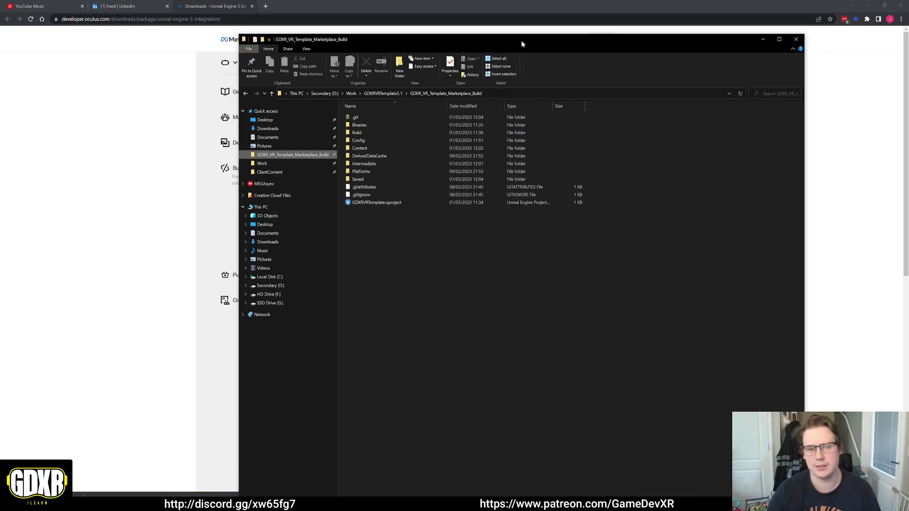
pyautogui.rightClick(411, 238)
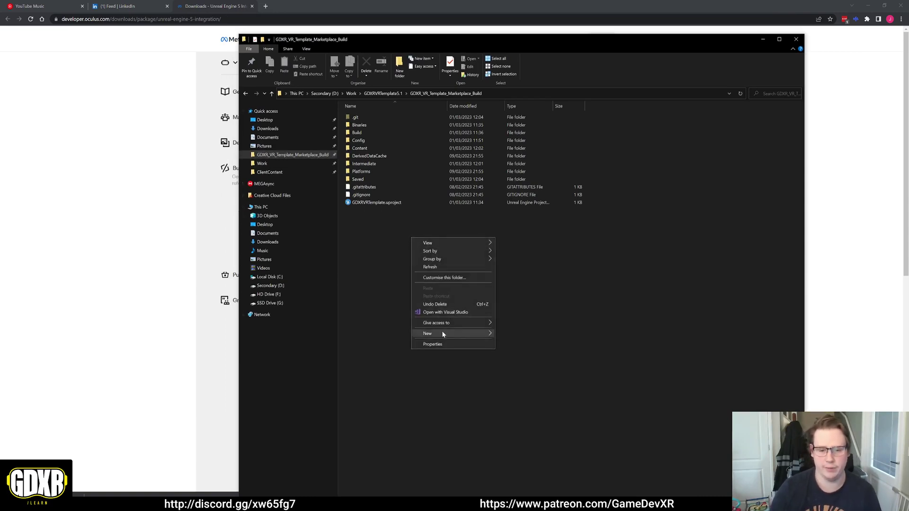
pyautogui.click(511, 334)
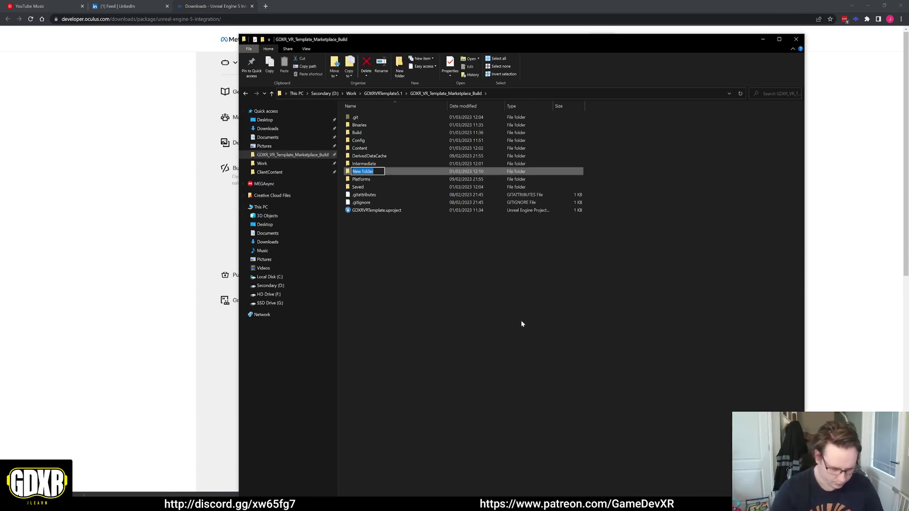
pyautogui.write('PLugin')
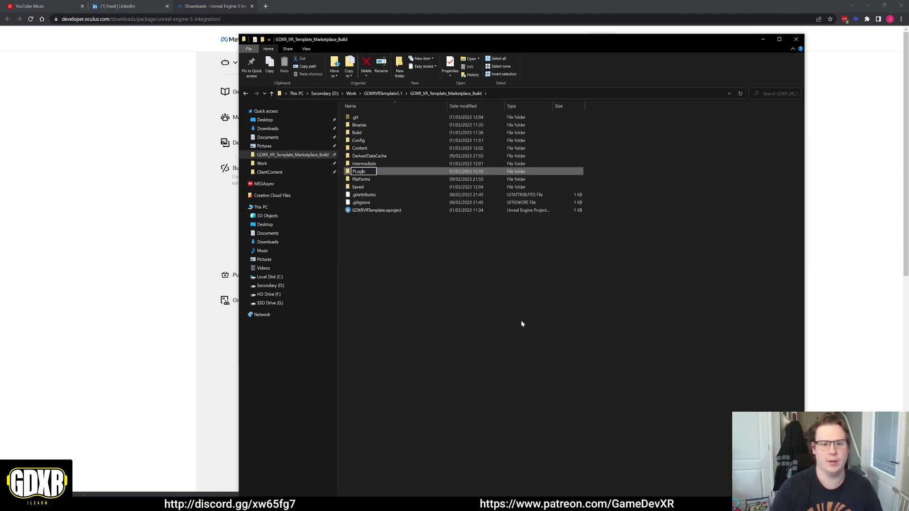
pyautogui.press('Delete')
pyautogui.write('l')
pyautogui.press('Return')
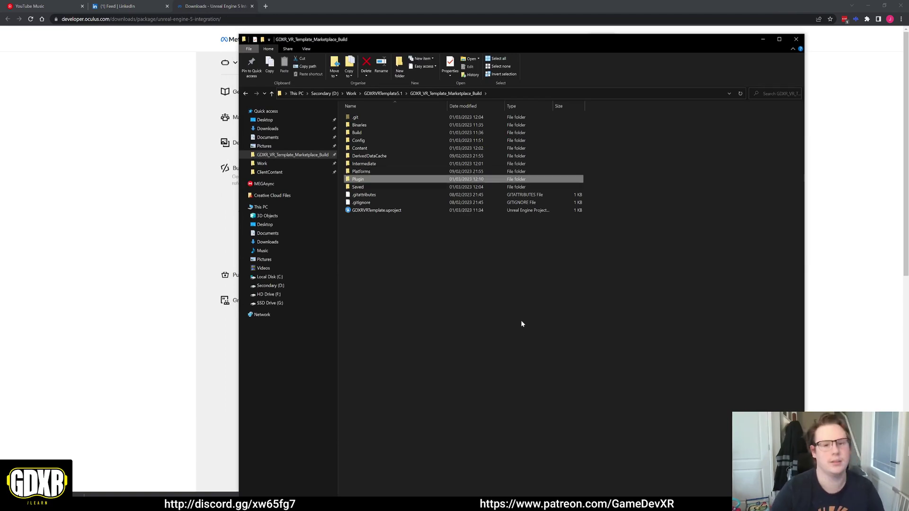
# Delete the Plugin folder again
pyautogui.click(372, 217)
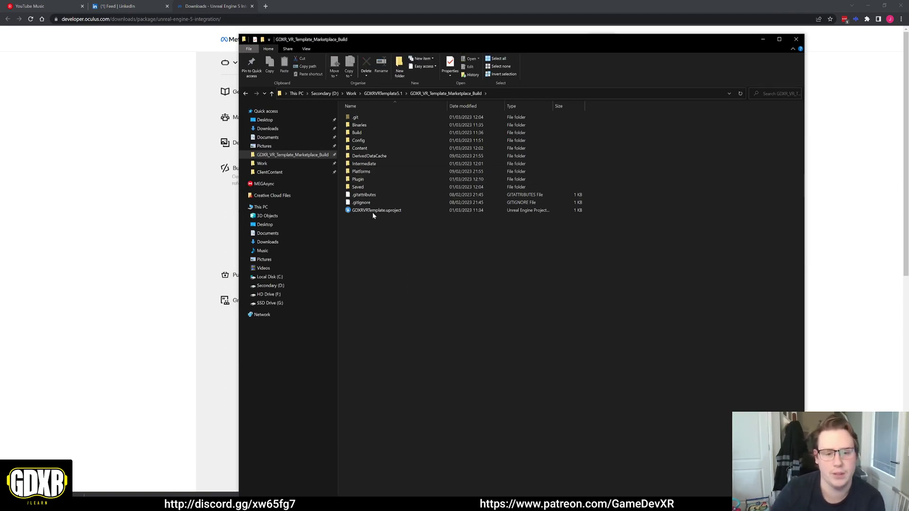
pyautogui.click(375, 180)
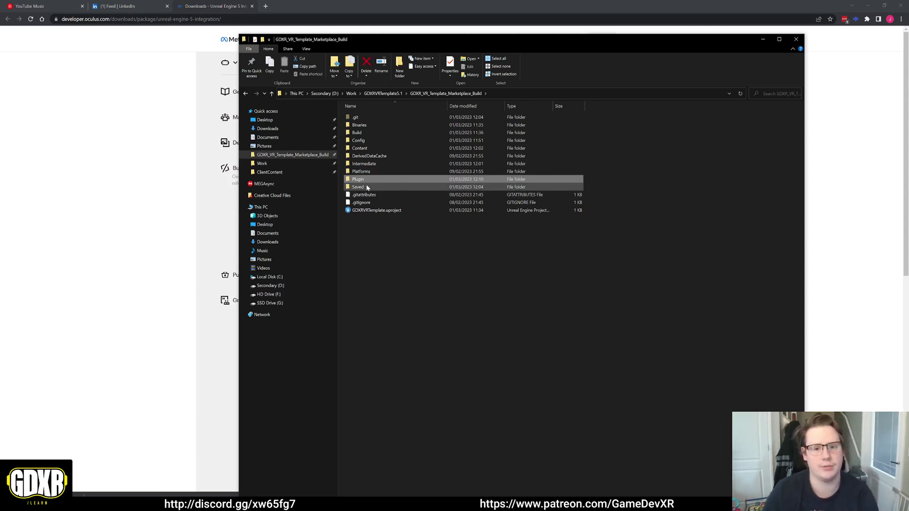
pyautogui.press('Delete')
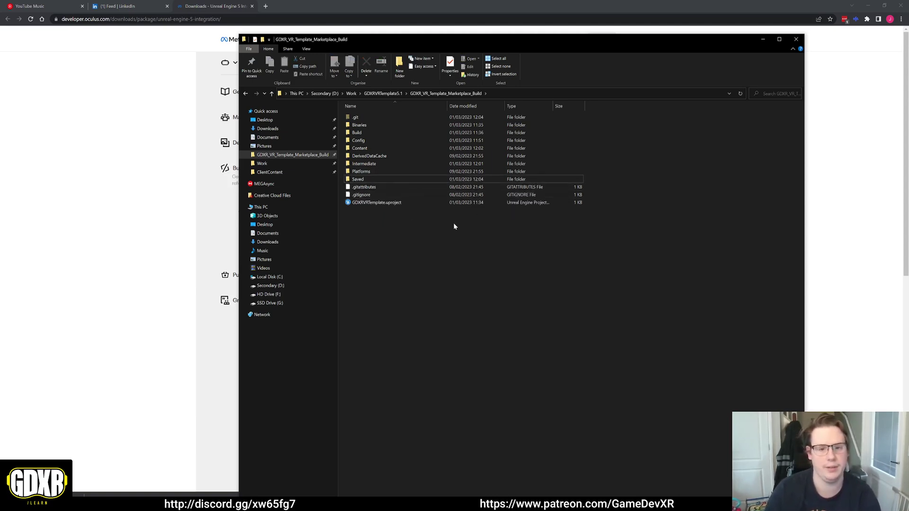
# Highlight the Engine\Plugins part of step 3's install path on the Integration page
pyautogui.click(834, 179)
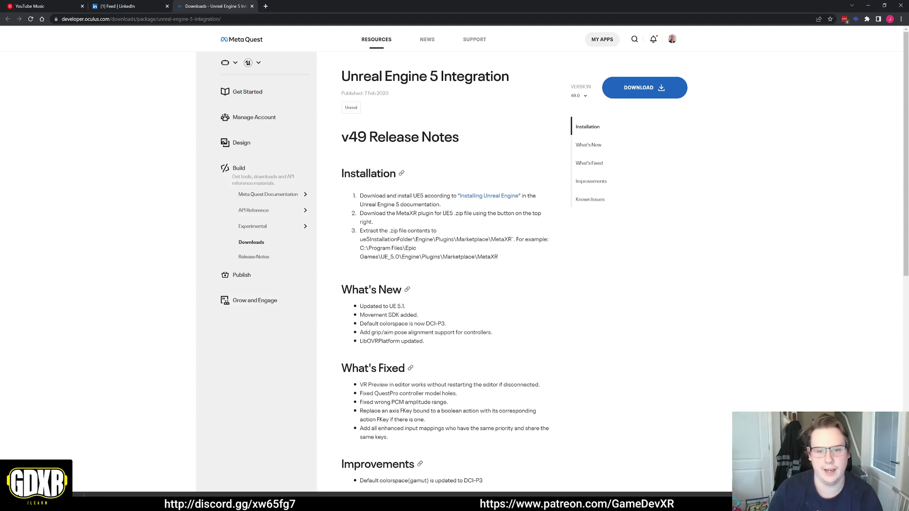
pyautogui.moveTo(499, 257); pyautogui.dragTo(360, 231)
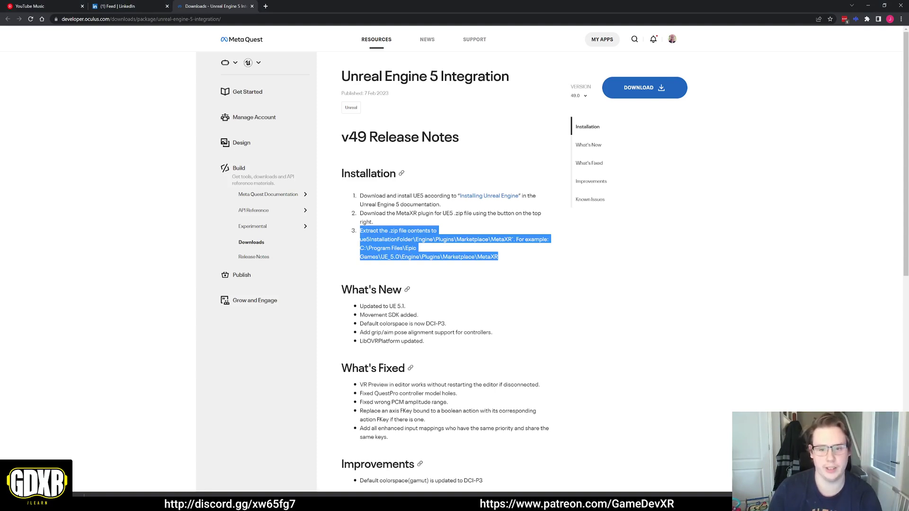
pyautogui.click(441, 242)
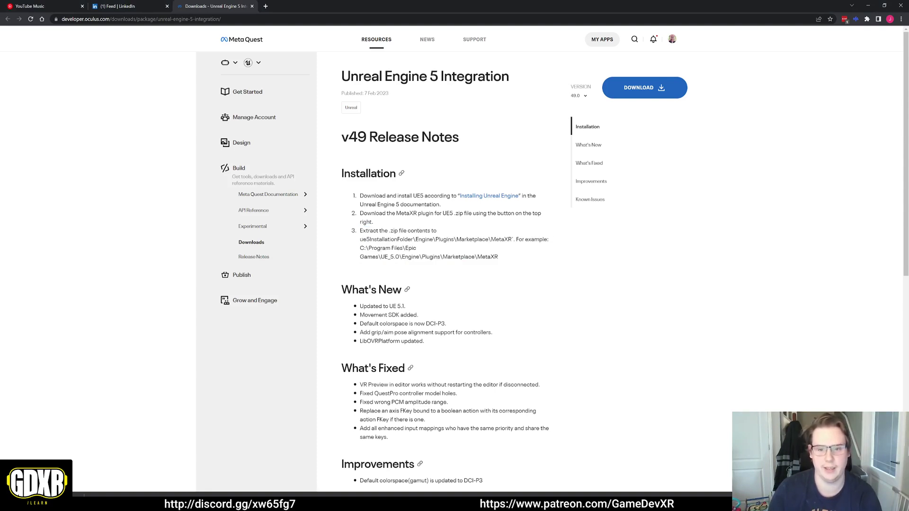
pyautogui.moveTo(454, 239); pyautogui.dragTo(416, 239)
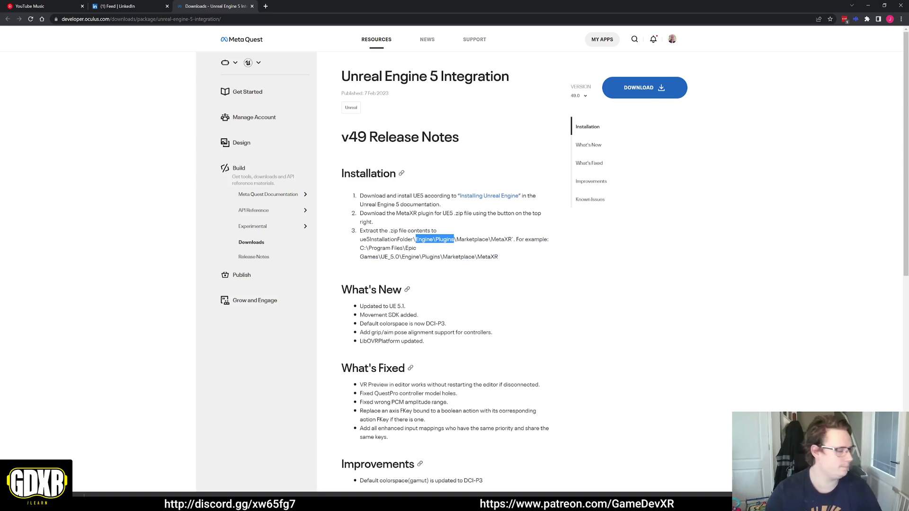
pyautogui.hotkey('alt', 'Tab')
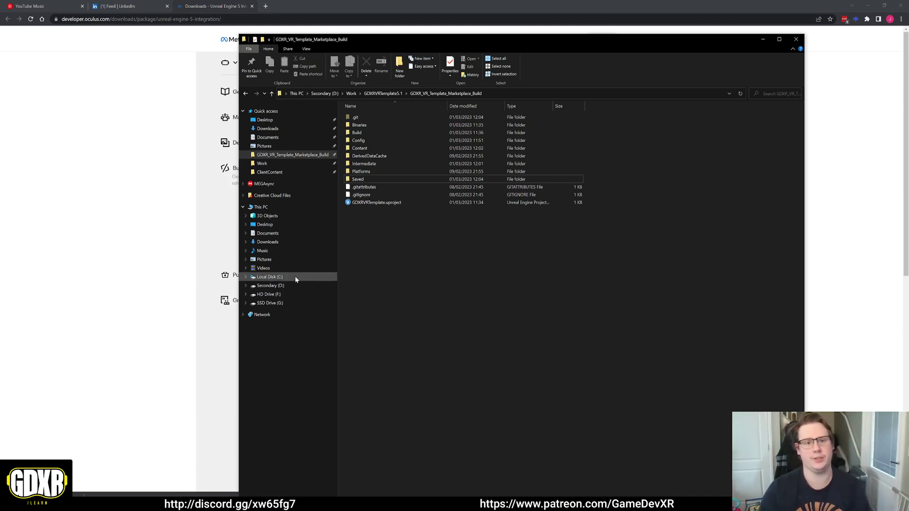
# Browse to C:\Program Files\Epic Games\UE_5.1\Engine\Plugins and select the Marketplace folder
pyautogui.click(278, 278)
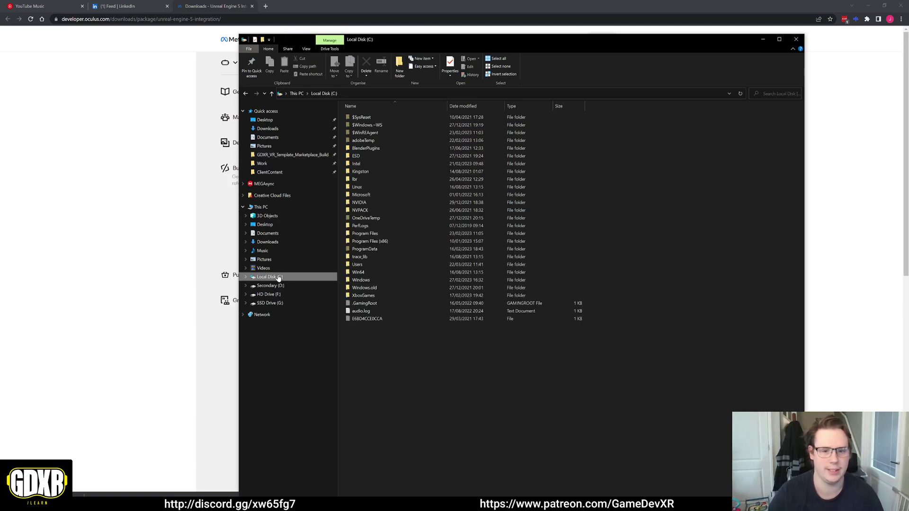
pyautogui.doubleClick(390, 235)
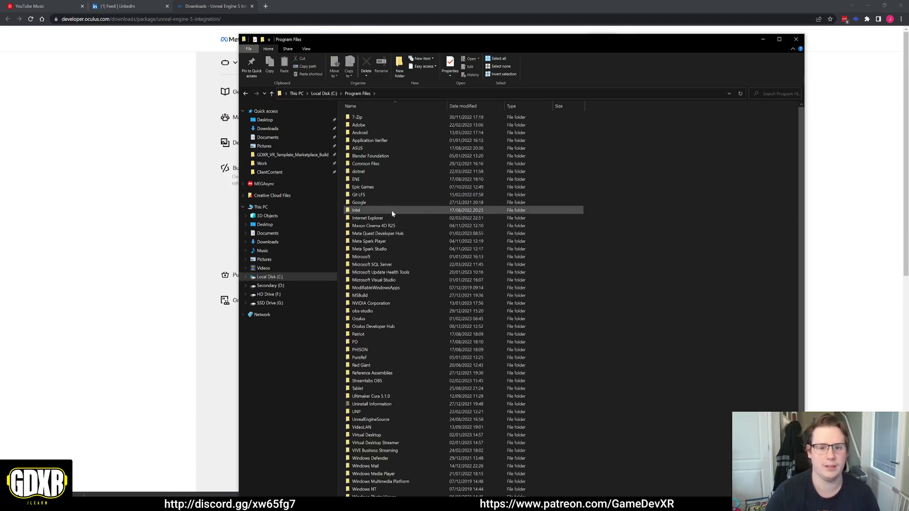
pyautogui.doubleClick(386, 187)
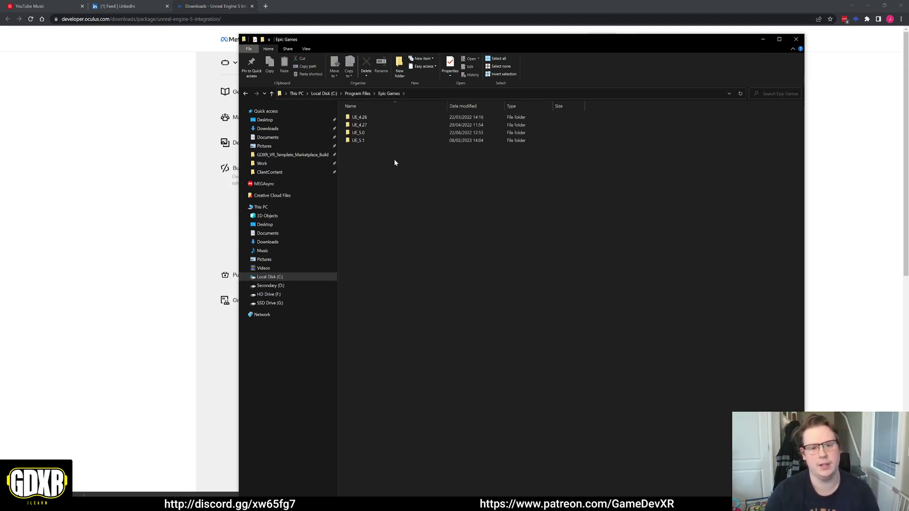
pyautogui.doubleClick(363, 142)
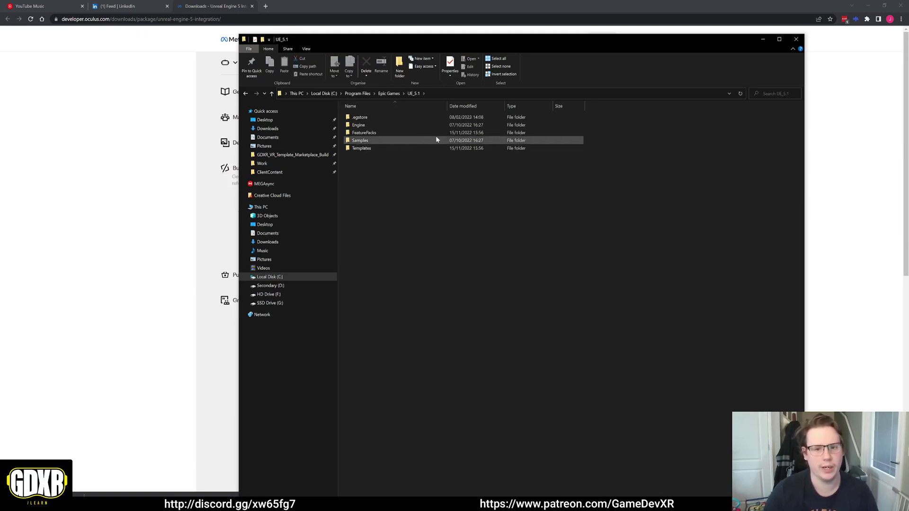
pyautogui.doubleClick(378, 126)
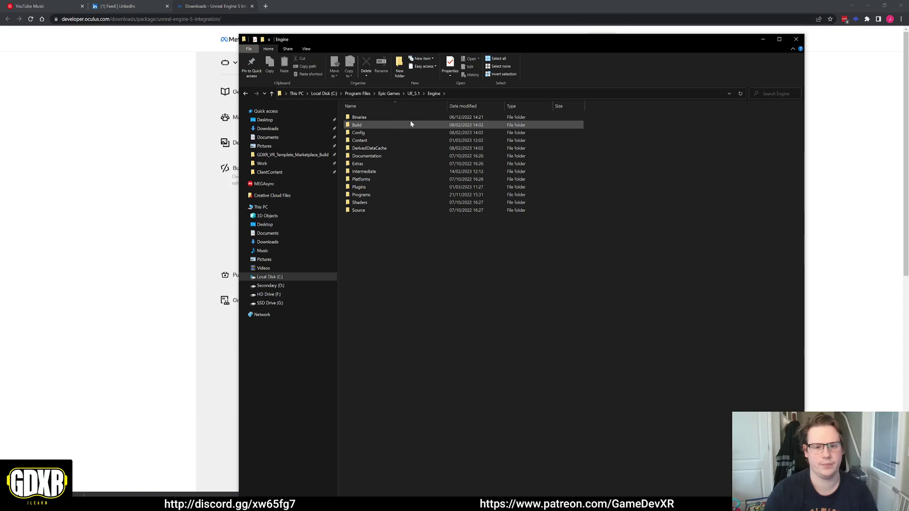
pyautogui.doubleClick(371, 188)
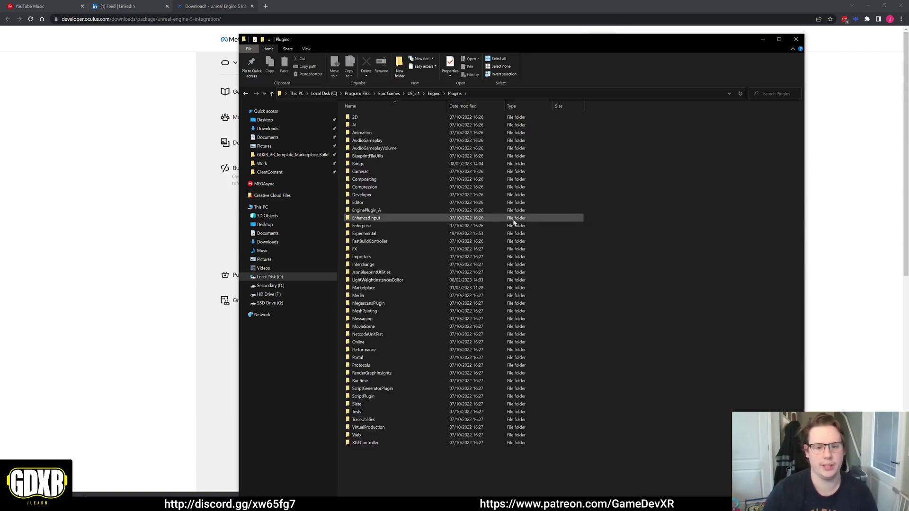
pyautogui.click(377, 288)
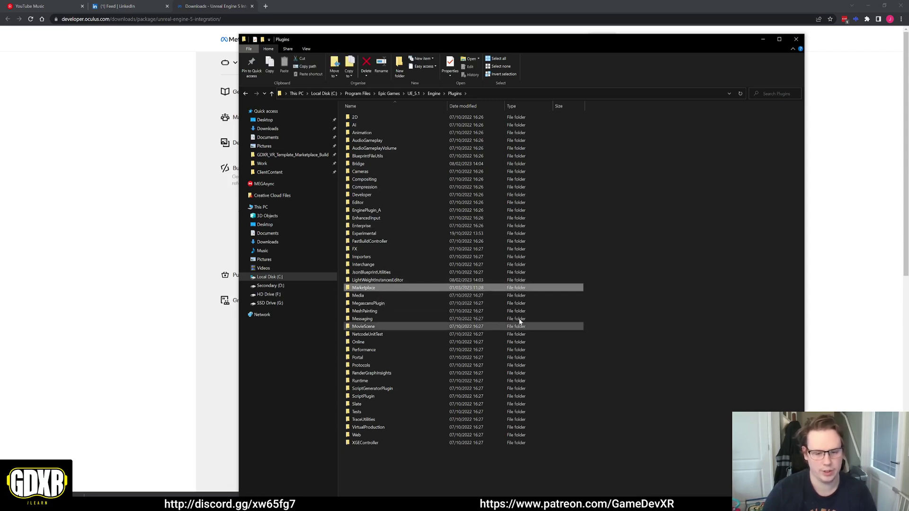
pyautogui.rightClick(628, 273)
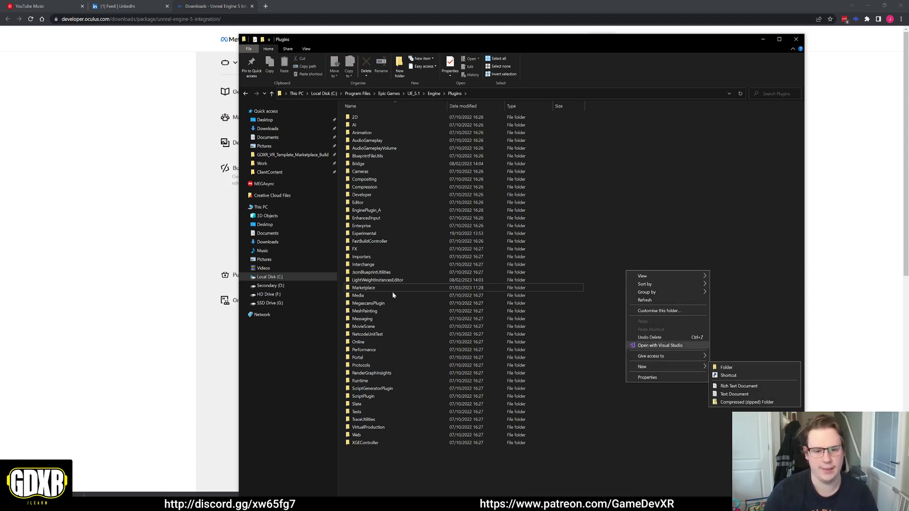
# Copy the Engine\Plugins\Marketplace folder path, then bring forward the Downloads window
pyautogui.click(599, 249)
pyautogui.click(468, 289)
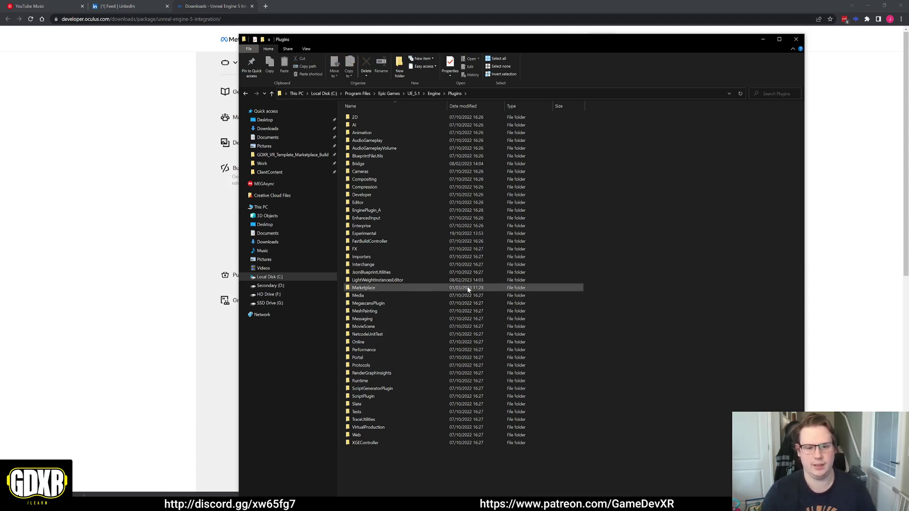
pyautogui.keyDown('ctrl'); pyautogui.scroll(5, 463, 279); pyautogui.keyUp('ctrl')
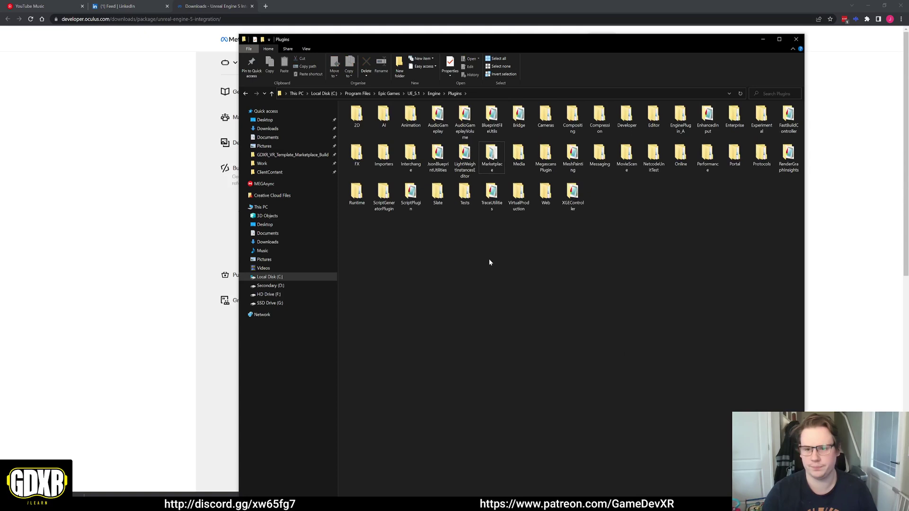
pyautogui.keyDown('ctrl'); pyautogui.scroll(4, 490, 261); pyautogui.keyUp('ctrl')
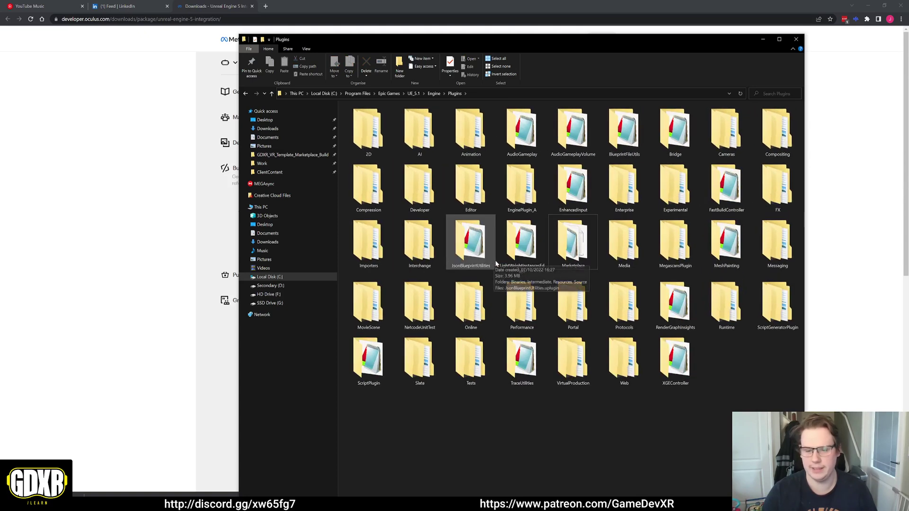
pyautogui.keyDown('ctrl'); pyautogui.scroll(1, 496, 263); pyautogui.keyUp('ctrl')
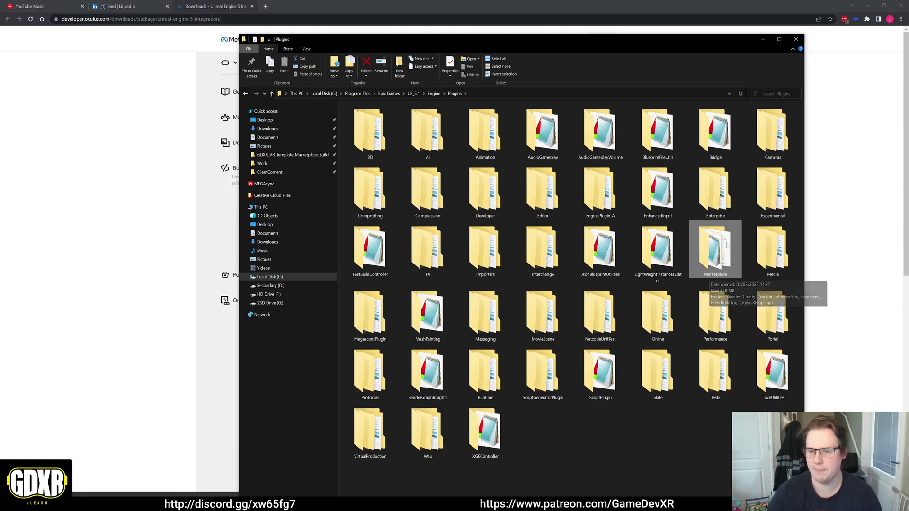
pyautogui.doubleClick(721, 251)
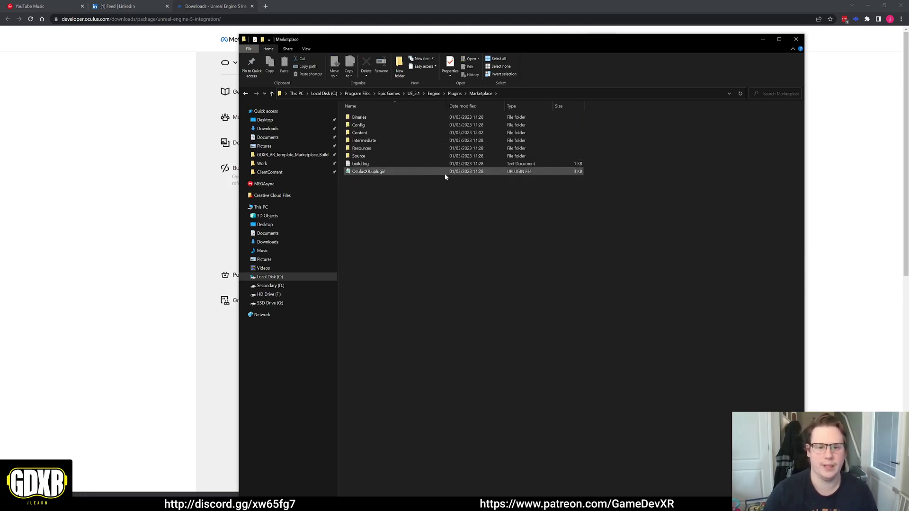
pyautogui.click(541, 95)
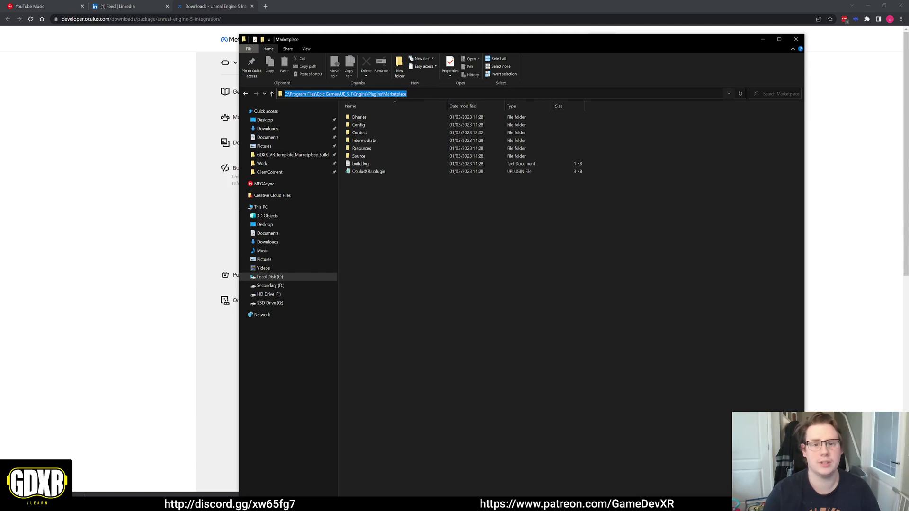
pyautogui.rightClick(421, 94)
pyautogui.click(451, 113)
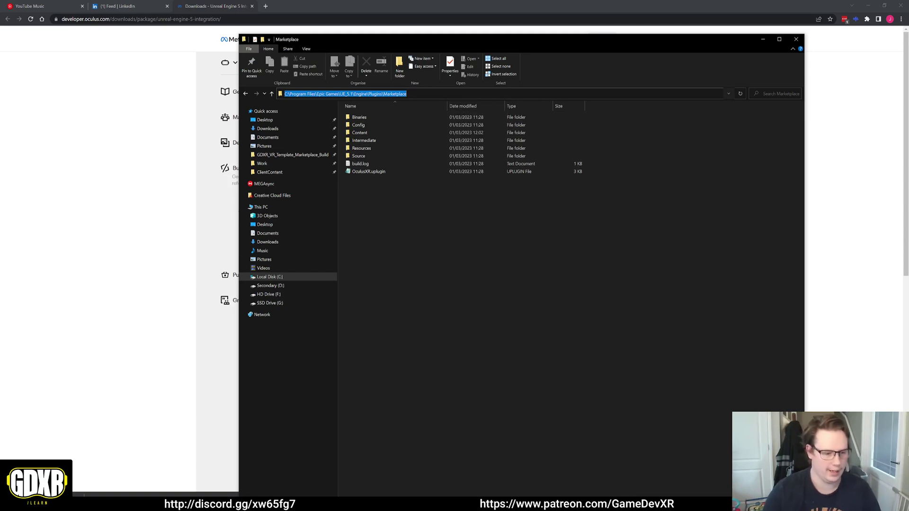
pyautogui.click(111, 484)
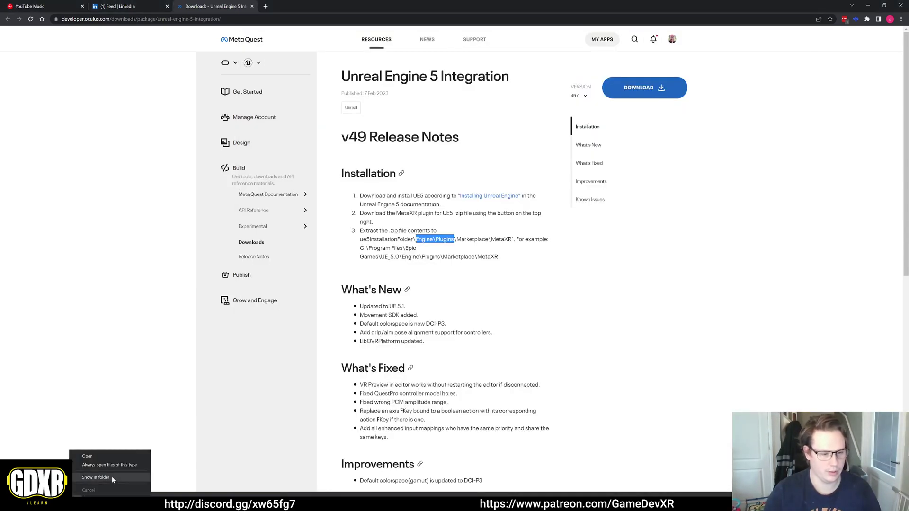
pyautogui.click(112, 477)
# Extract the MetaXR zip into the Marketplace plugins folder, replacing existing files
pyautogui.rightClick(496, 109)
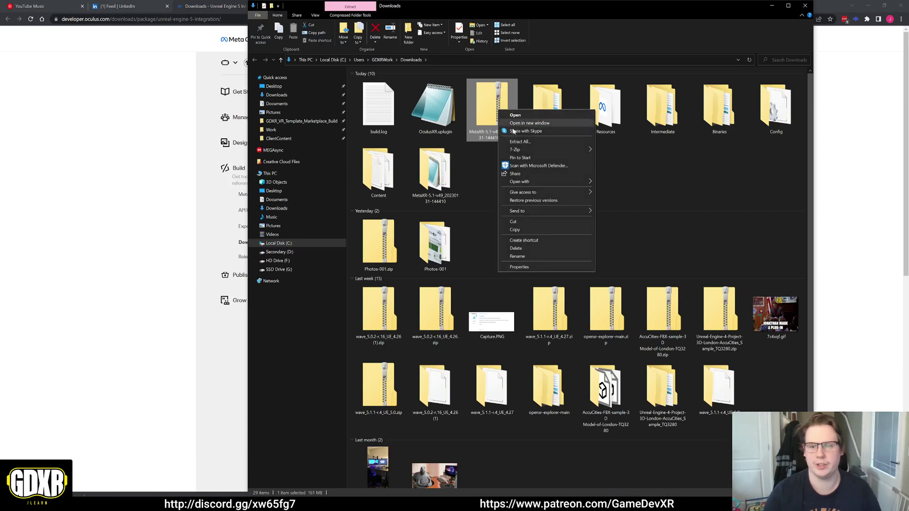
pyautogui.click(523, 142)
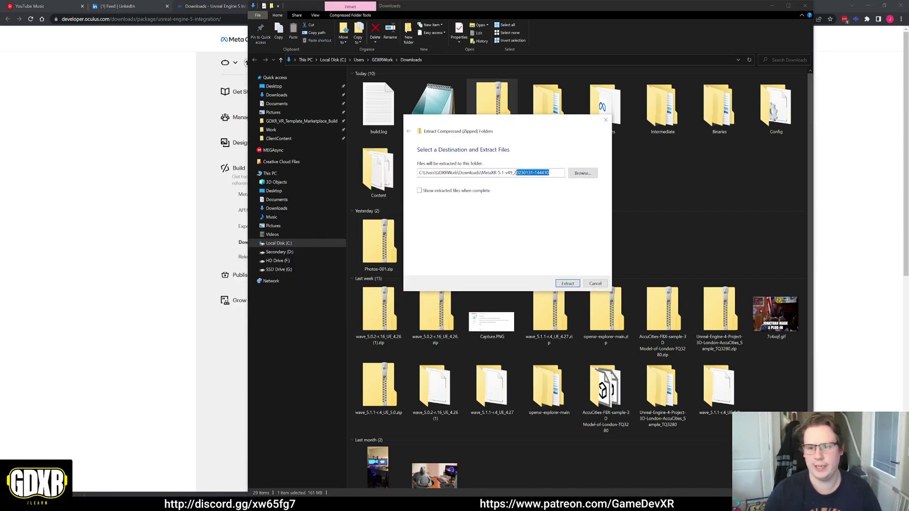
pyautogui.hotkey('ctrl', 'v')
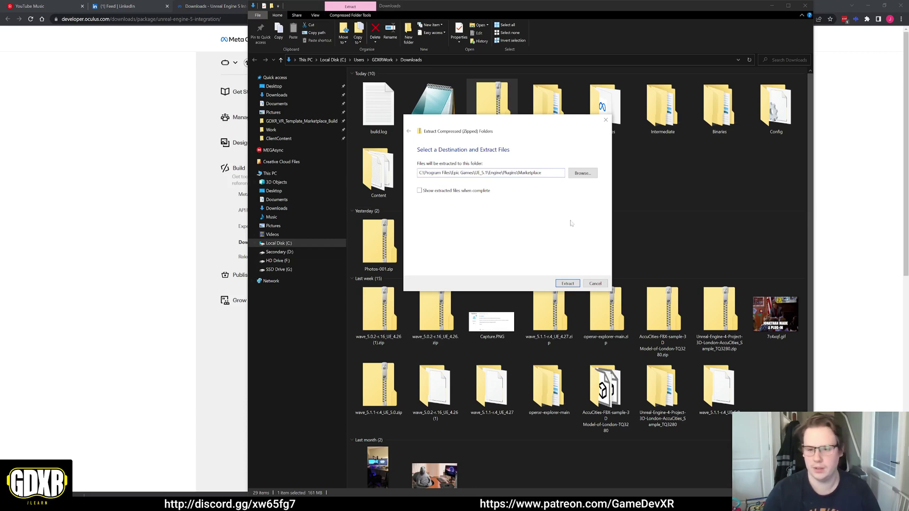
pyautogui.click(576, 284)
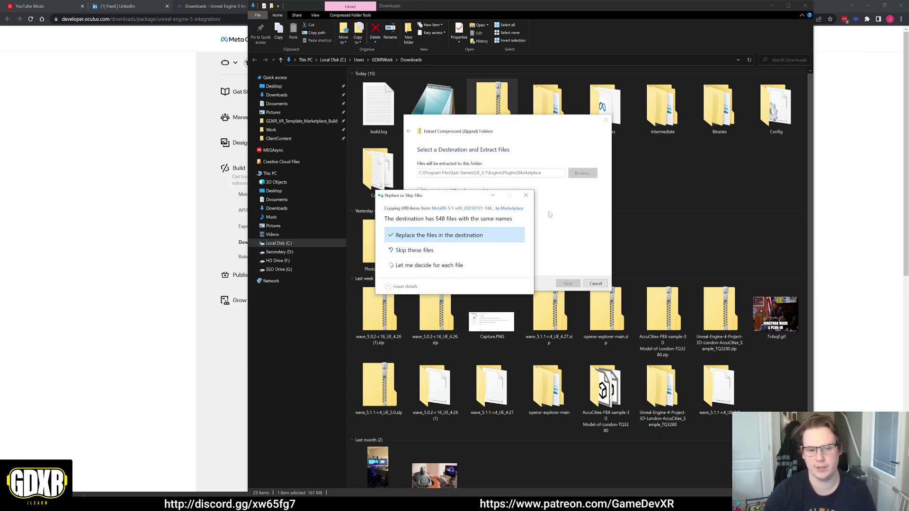
pyautogui.click(525, 195)
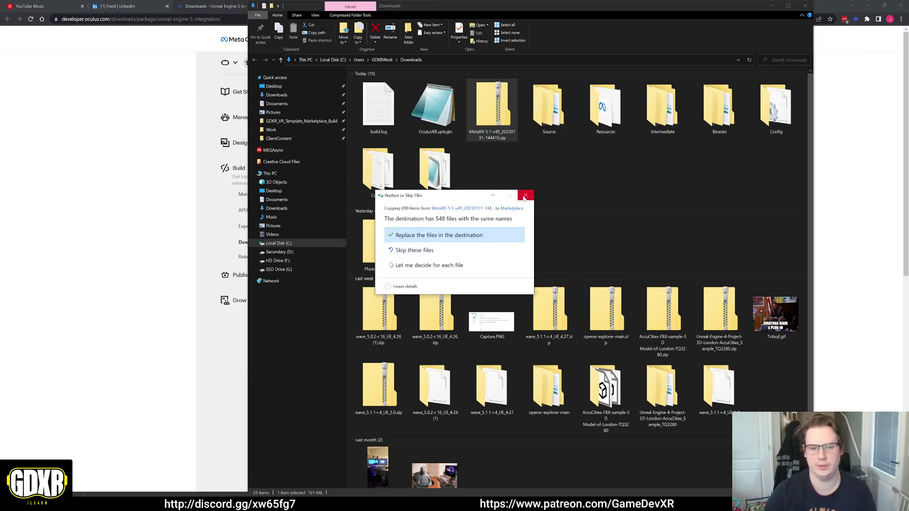
pyautogui.click(558, 182)
pyautogui.click(772, 6)
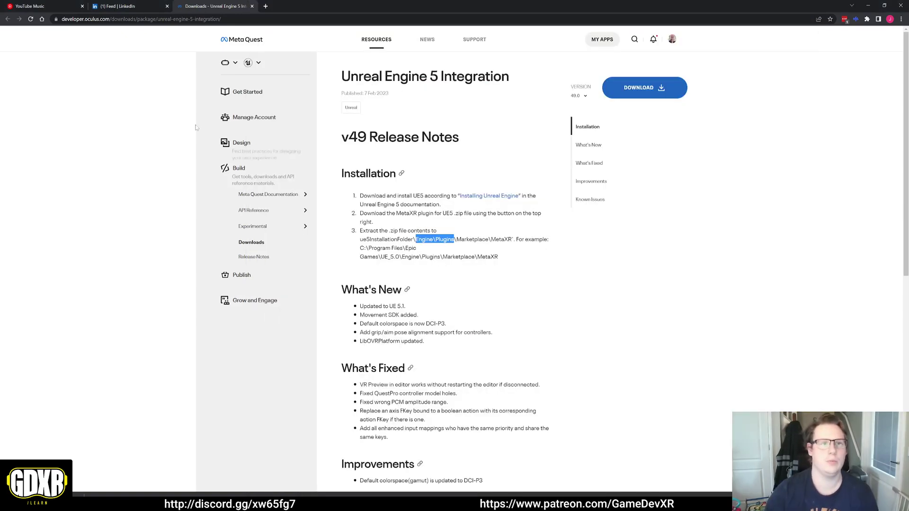
pyautogui.hotkey('alt', 'Tab')
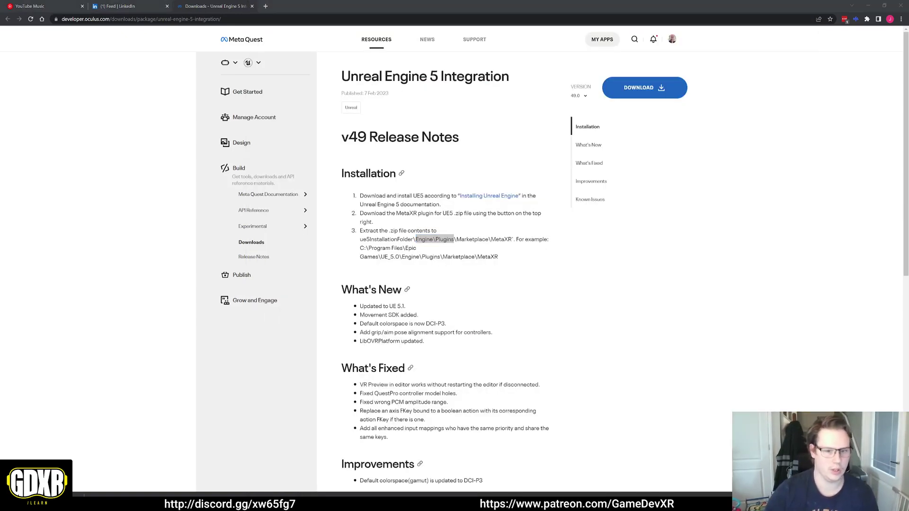
pyautogui.click(46, 5)
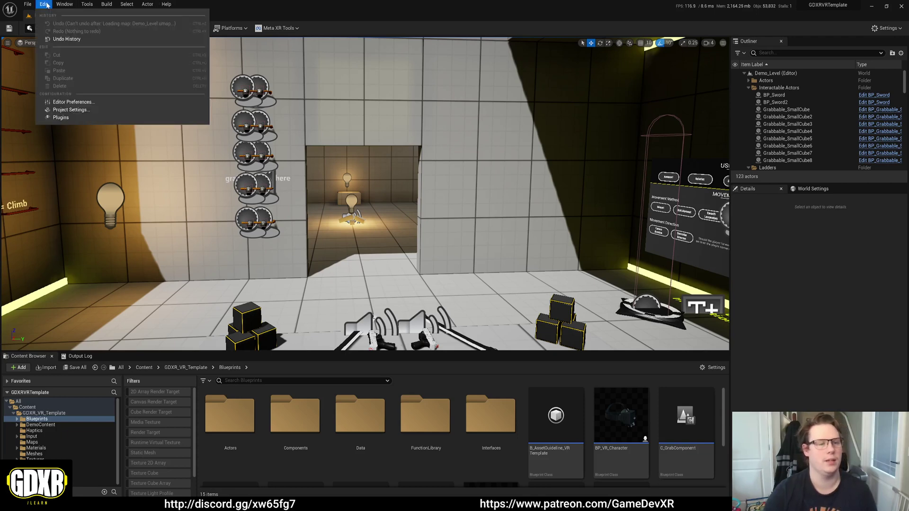
pyautogui.click(62, 118)
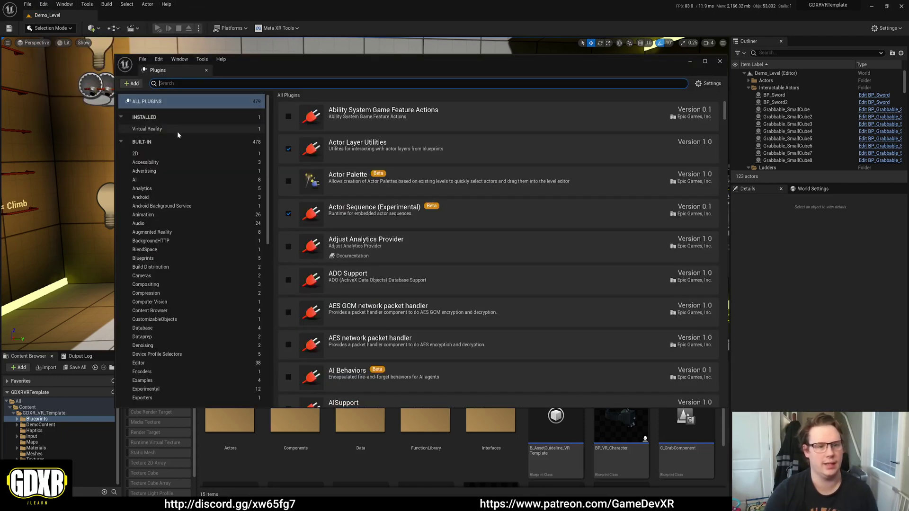
pyautogui.click(218, 131)
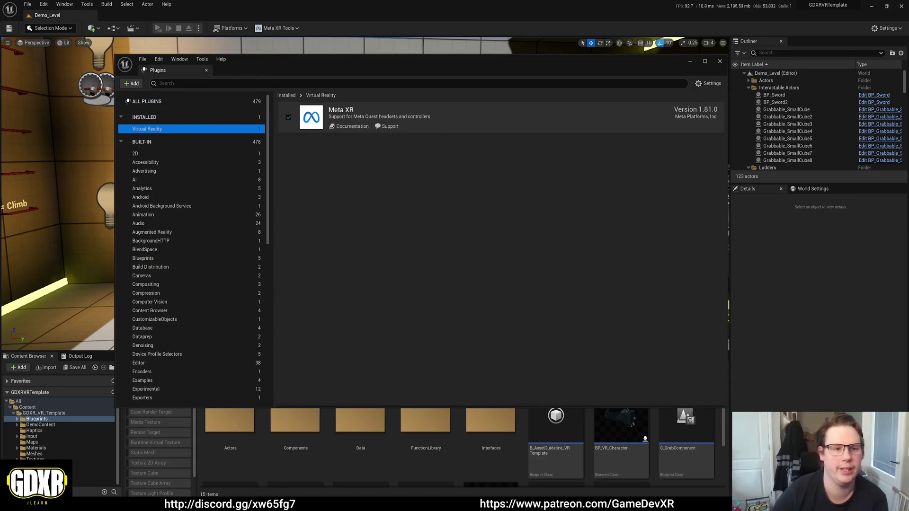
pyautogui.click(206, 70)
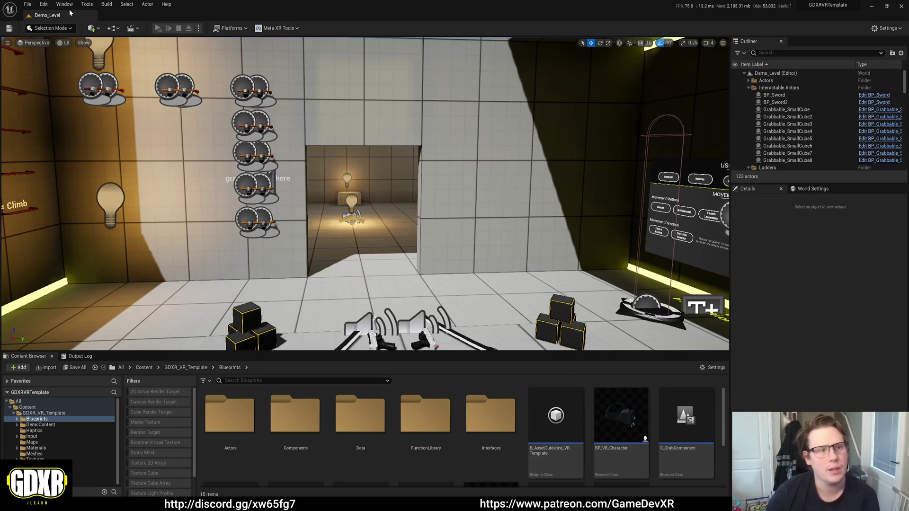
pyautogui.click(44, 5)
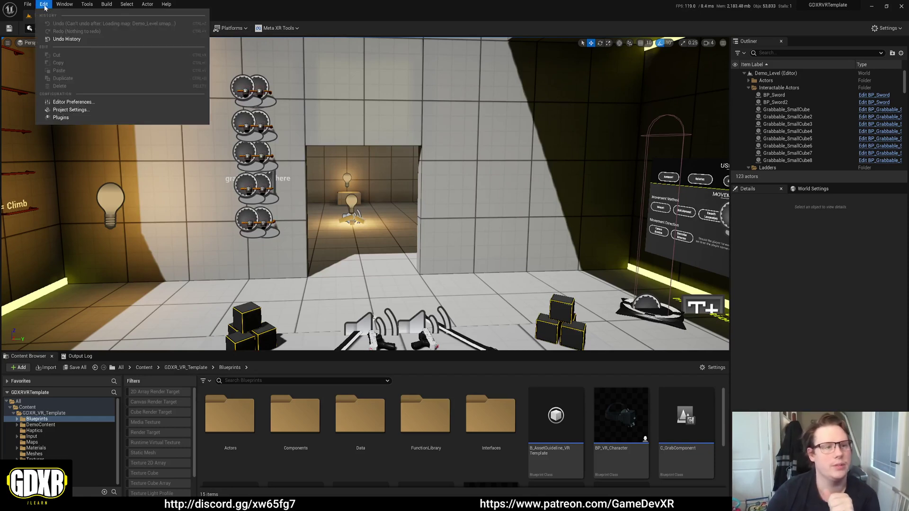
# Open the Meta XR plugin page in Project Settings
pyautogui.click(70, 110)
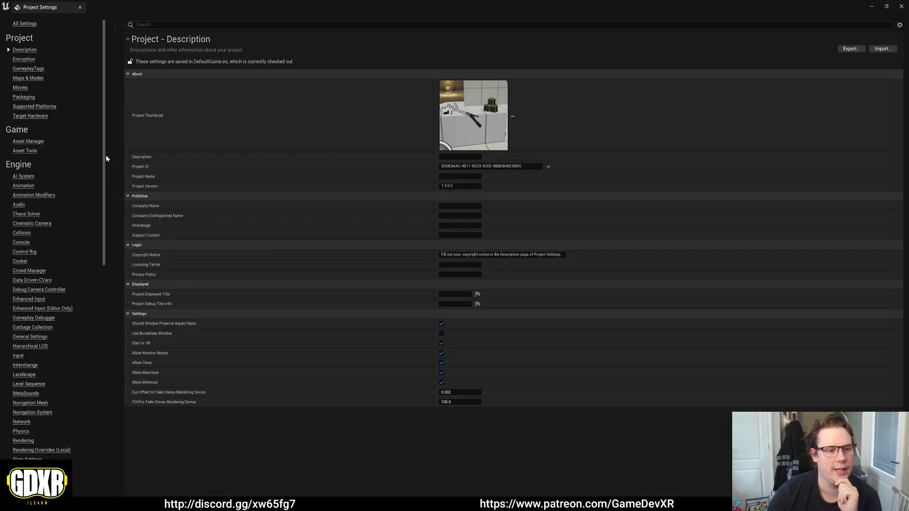
pyautogui.moveTo(108, 164); pyautogui.dragTo(102, 480)
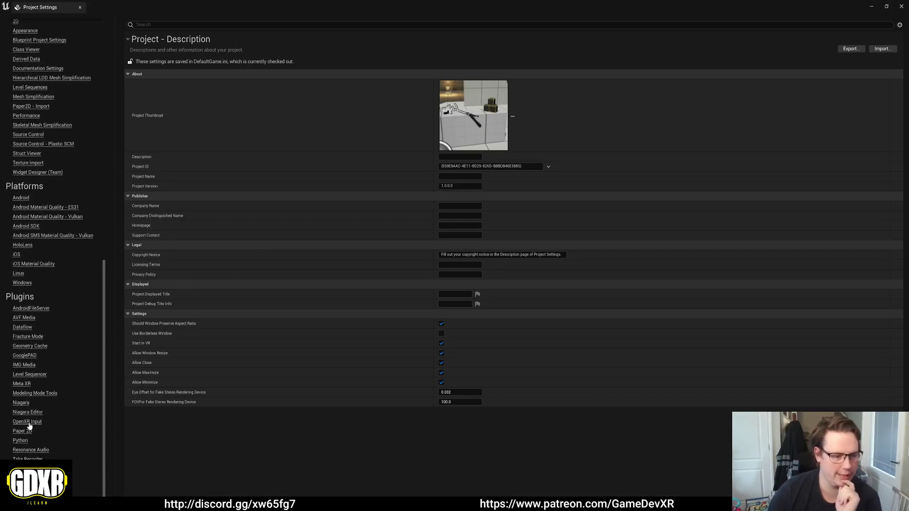
pyautogui.click(24, 384)
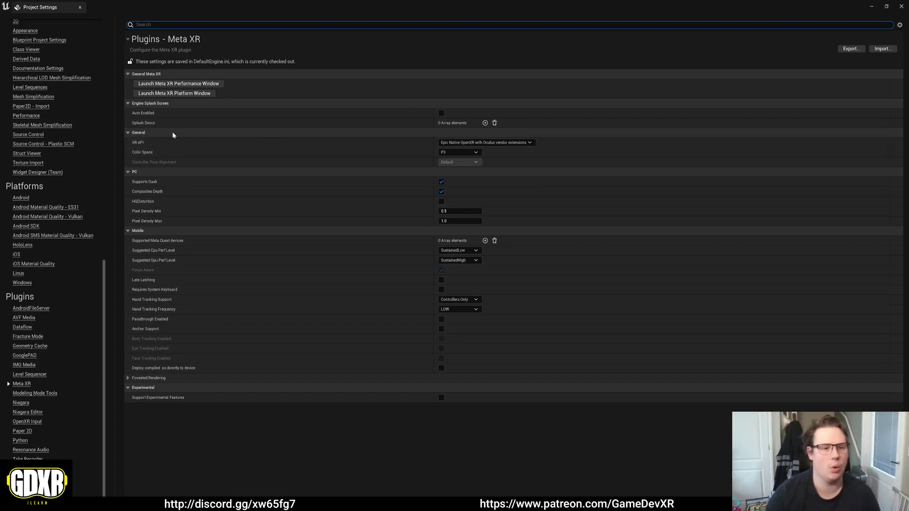
# Keep XR API as Epic Native OpenXR and Color Space as P3
pyautogui.click(469, 143)
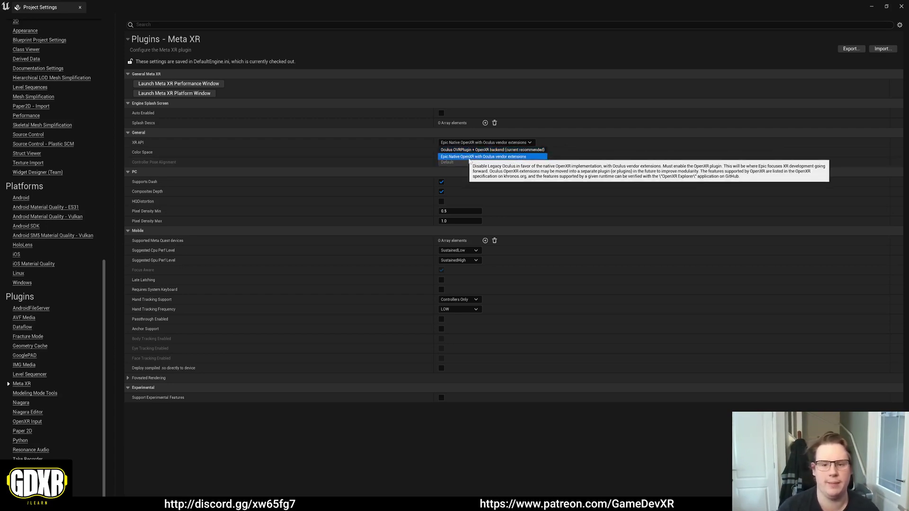
pyautogui.click(492, 157)
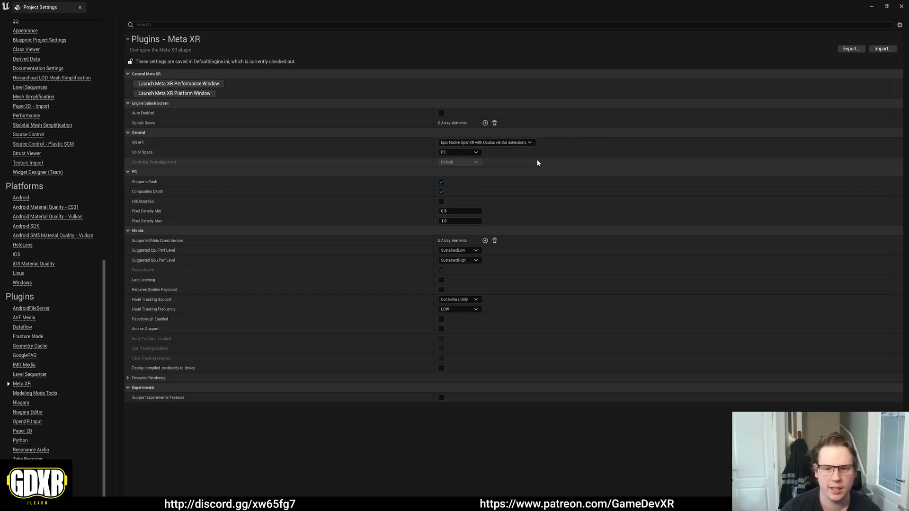
pyautogui.click(459, 152)
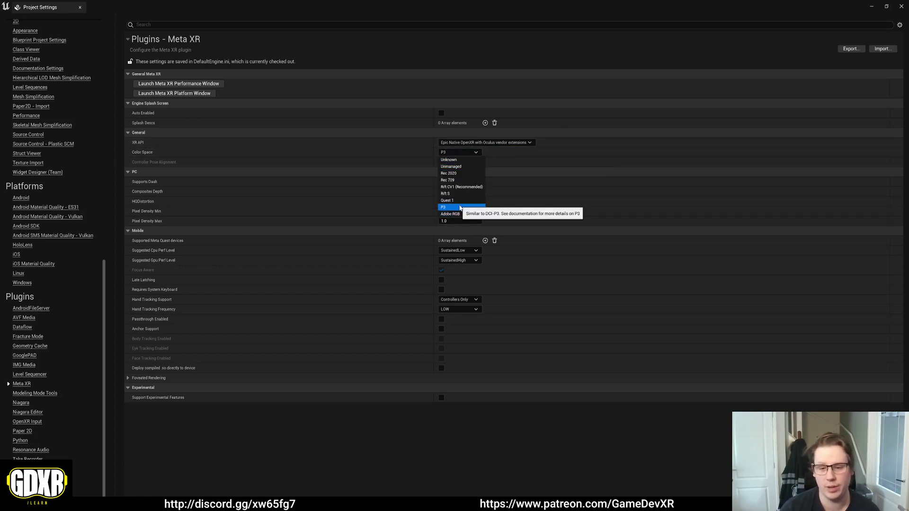
pyautogui.click(527, 152)
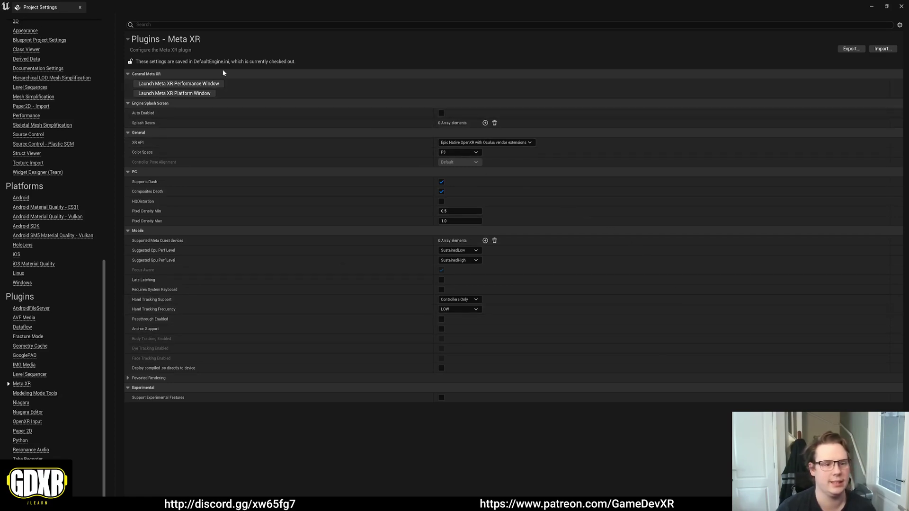
pyautogui.click(184, 86)
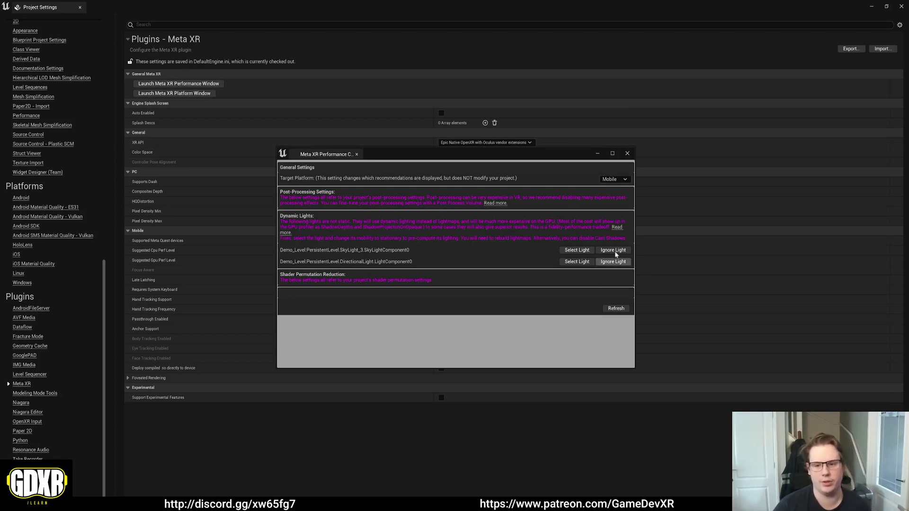
pyautogui.click(624, 308)
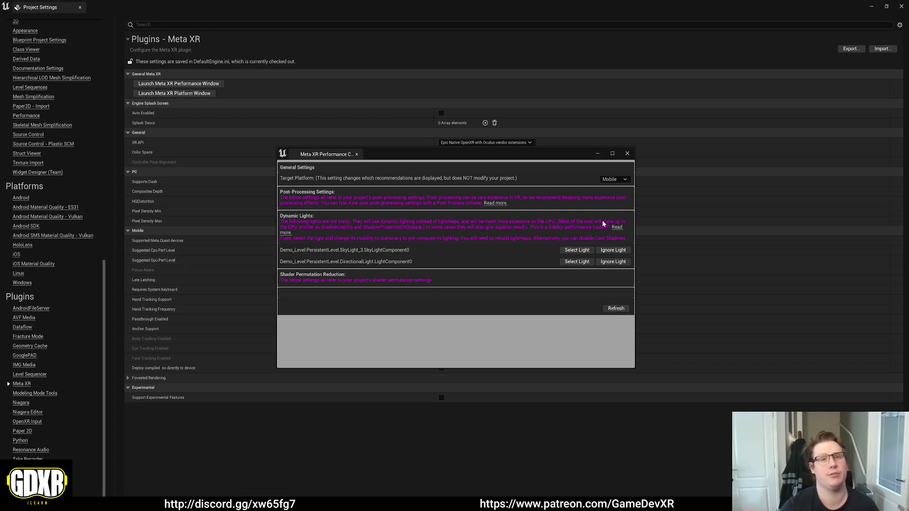
pyautogui.click(627, 154)
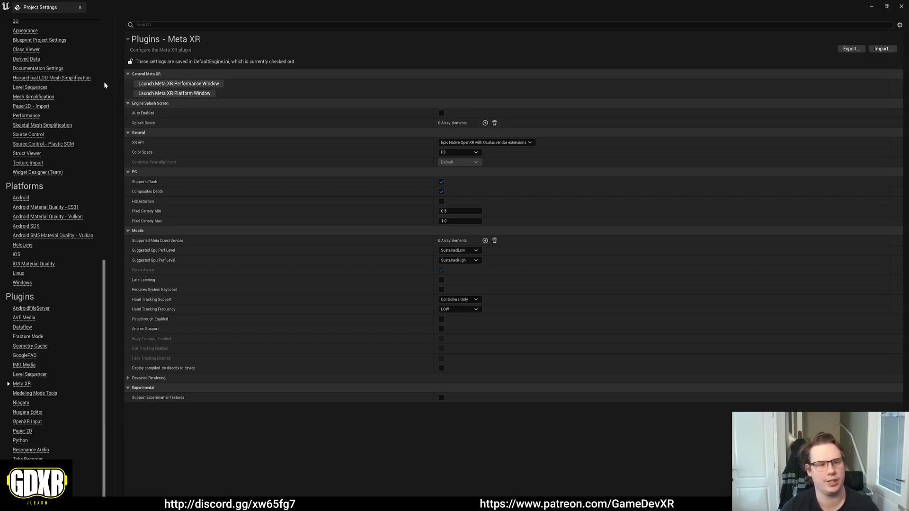
# Close Project Settings, review the Android platform options, and reopen Project Settings from Edit
pyautogui.scroll(10, 104, 81)
pyautogui.click(80, 7)
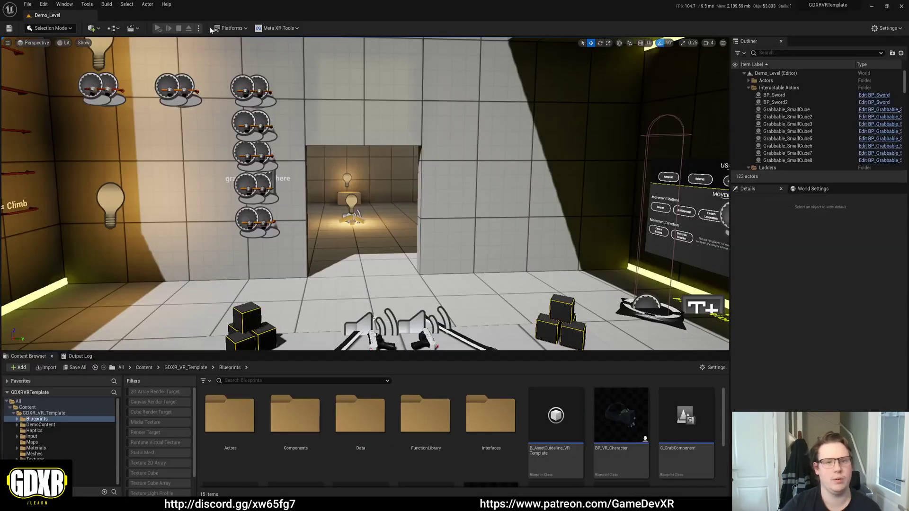
pyautogui.click(230, 28)
pyautogui.moveTo(280, 95)
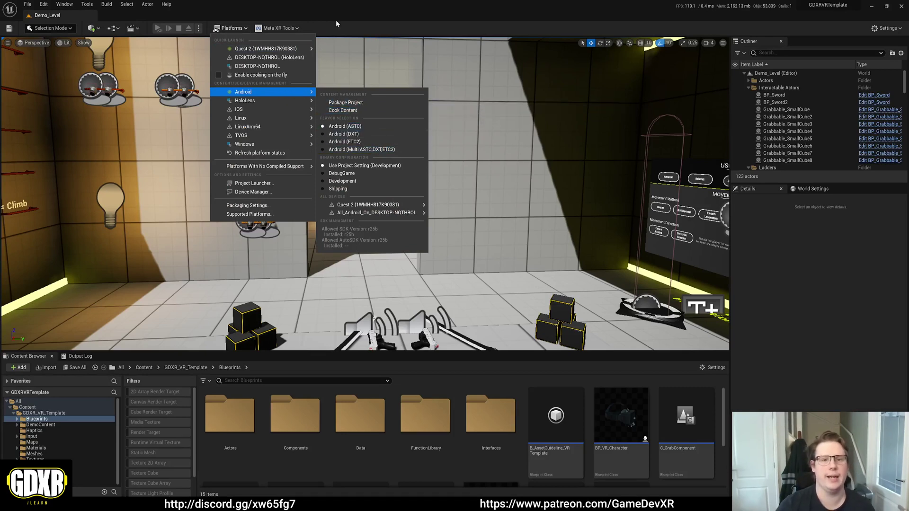
pyautogui.click(305, 23)
pyautogui.click(44, 4)
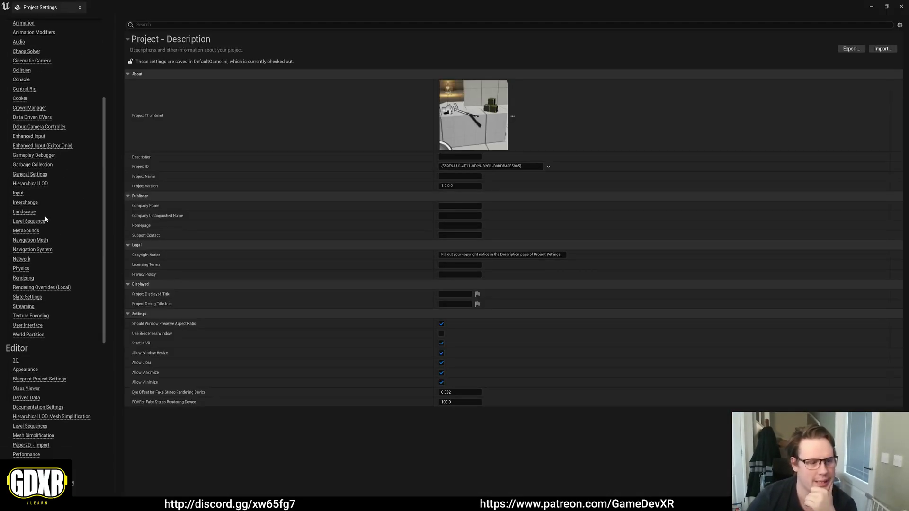
pyautogui.scroll(-3, 52, 221)
# Scroll through the Engine - Rendering settings, noting Forward Shading for mobile, then return to the top
pyautogui.click(21, 221)
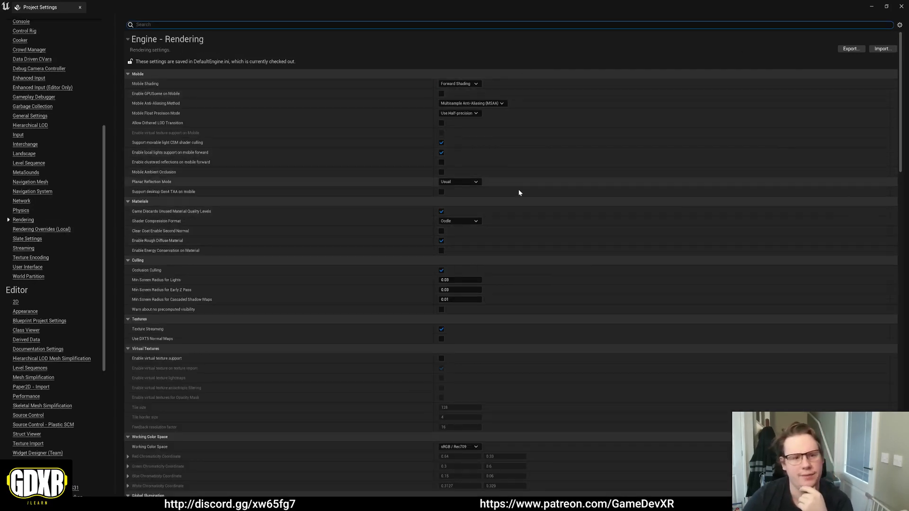
pyautogui.scroll(-5, 687, 290)
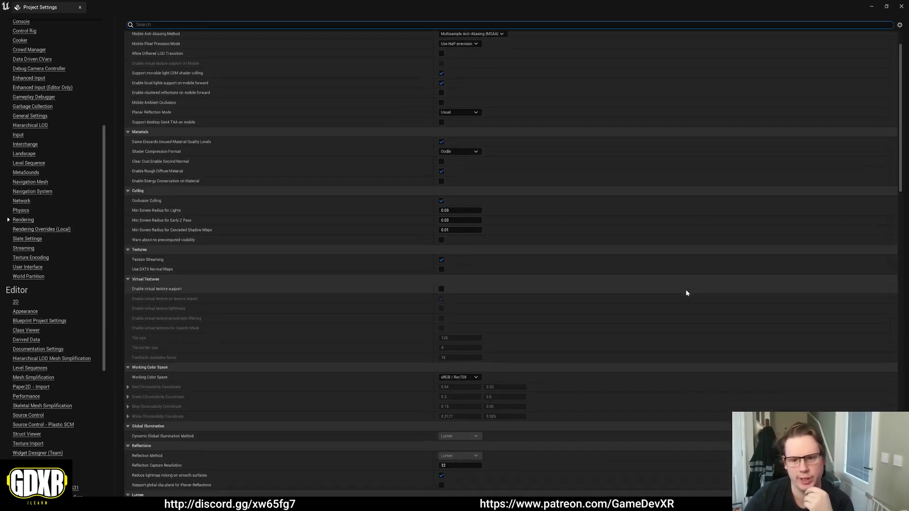
pyautogui.scroll(-5, 688, 290)
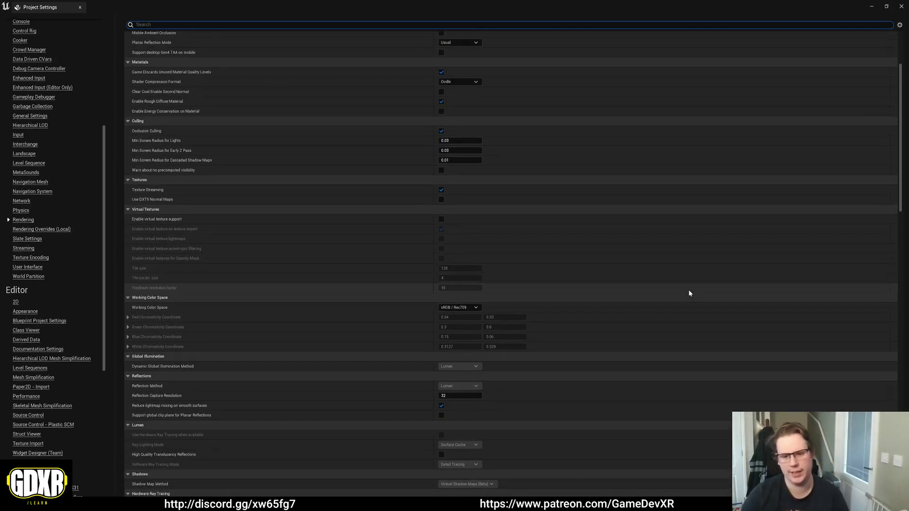
pyautogui.scroll(-5, 689, 289)
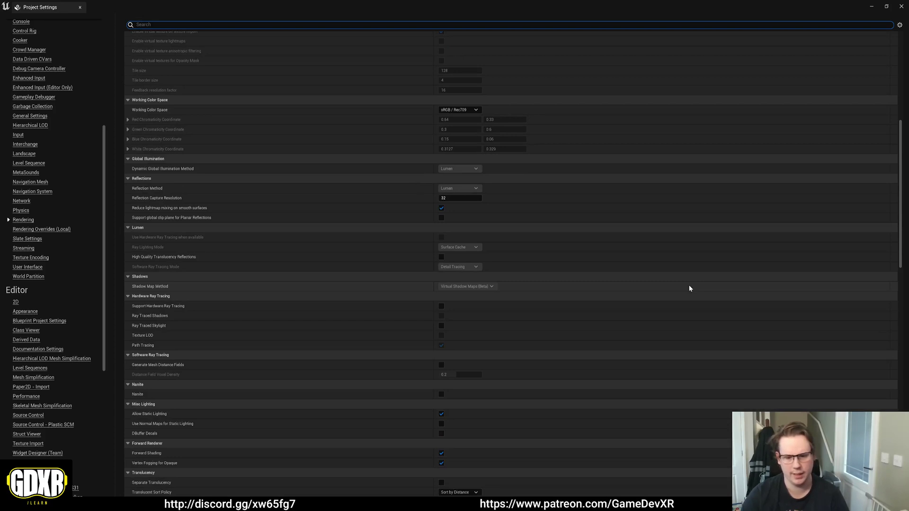
pyautogui.scroll(-3, 689, 288)
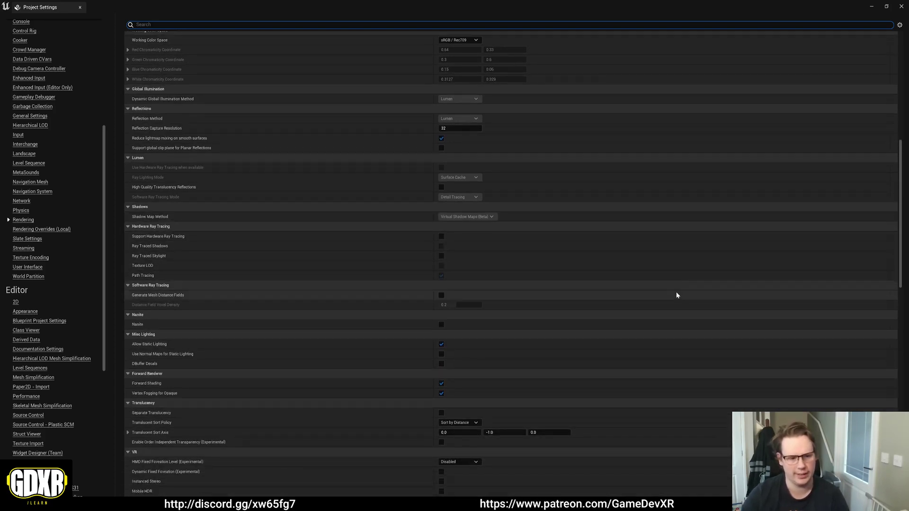
pyautogui.scroll(-7, 677, 294)
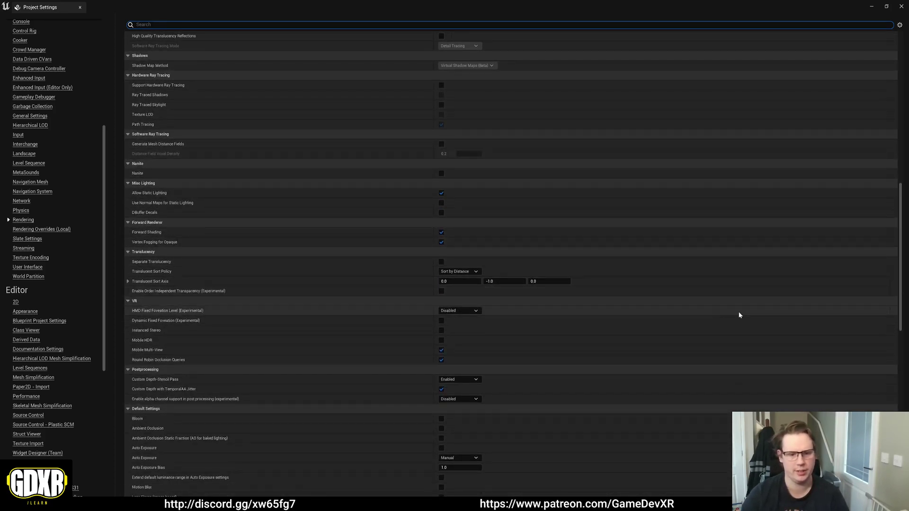
pyautogui.moveTo(902, 310); pyautogui.dragTo(894, 126)
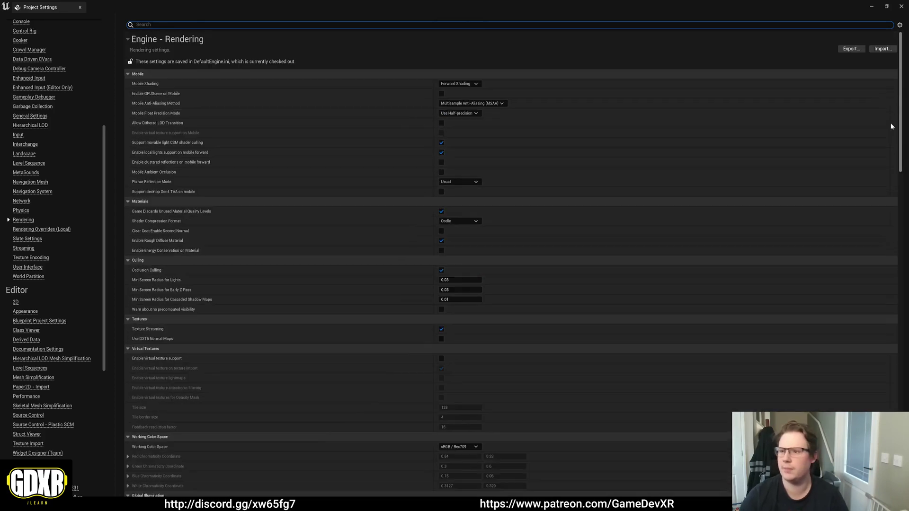
# Start exporting the Rendering settings, then cancel the export dialog
pyautogui.click(847, 49)
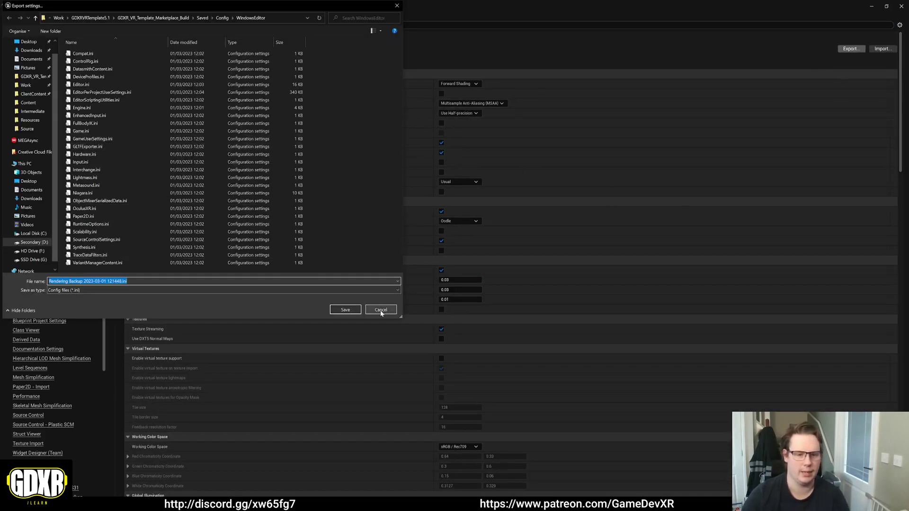
pyautogui.click(381, 310)
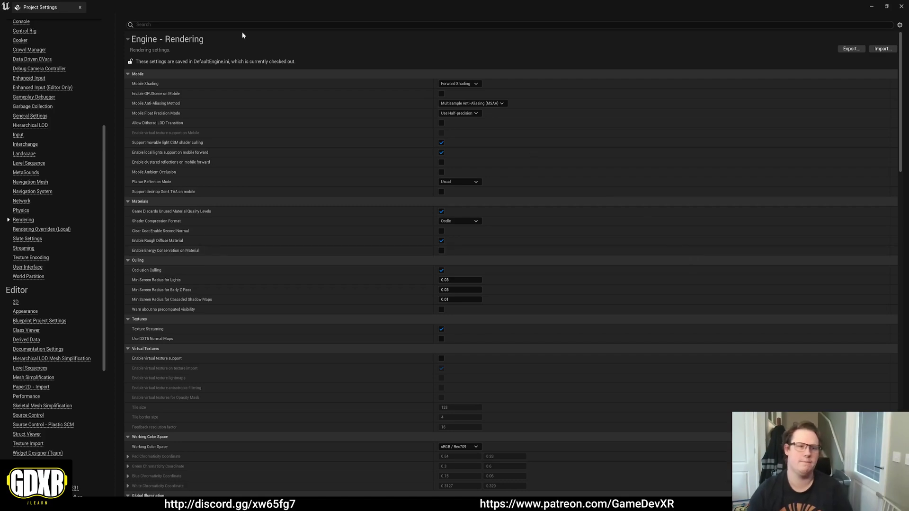
pyautogui.click(80, 8)
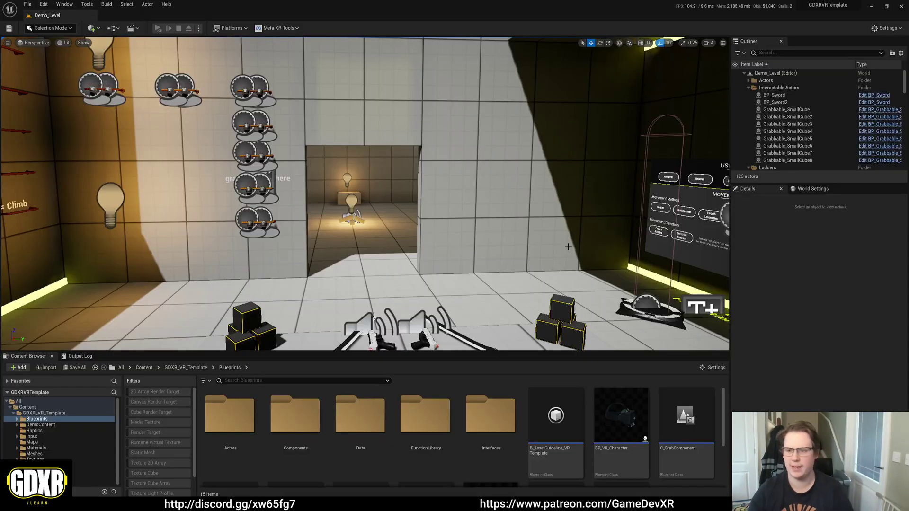
pyautogui.moveTo(523, 235); pyautogui.dragTo(528, 258, button='right')
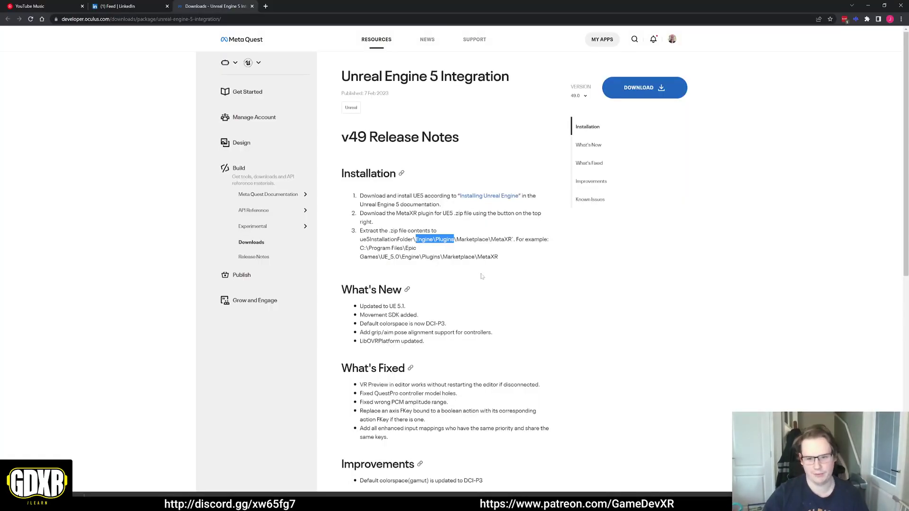
# Highlight the Installation heading and its three steps for extracting MetaXR into Engine\Plugins\Marketplace
pyautogui.moveTo(499, 258); pyautogui.dragTo(343, 179)
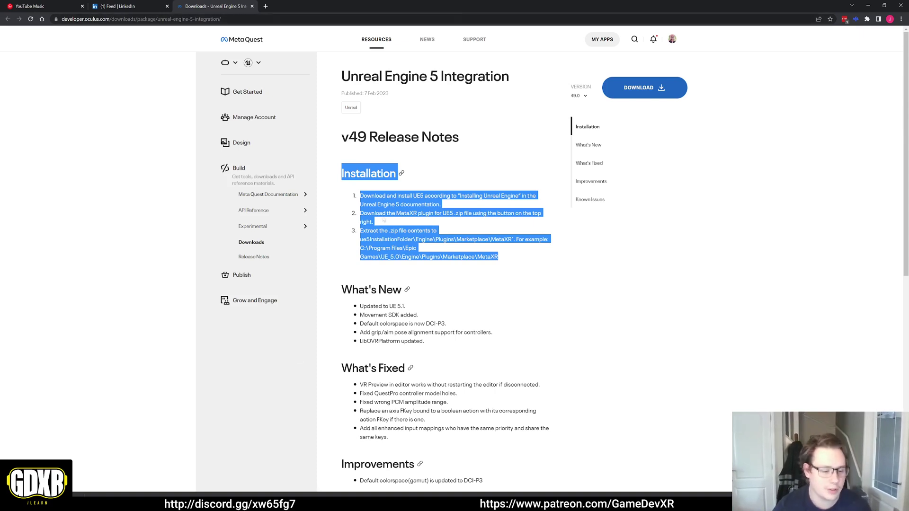
# Search the Epic Games Launcher Marketplace for 'gdxr'
pyautogui.hotkey('alt', 'Tab')
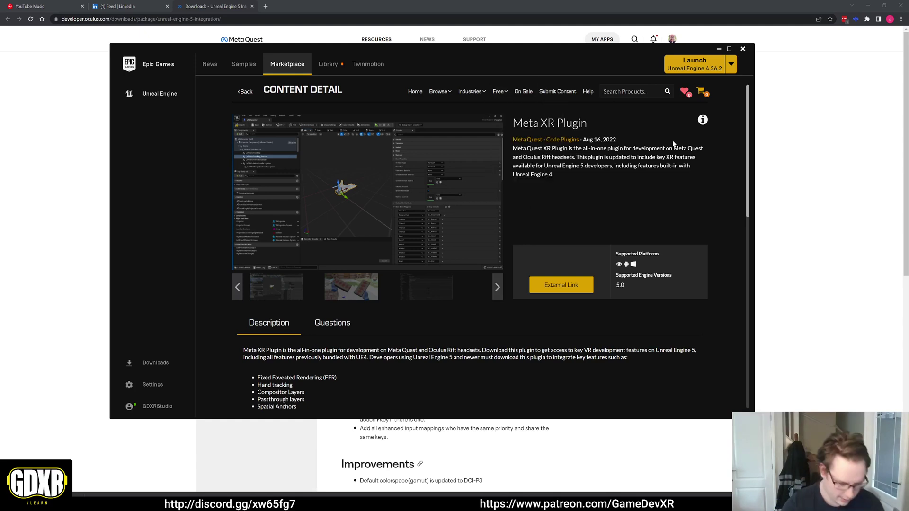
pyautogui.write('gdxr')
pyautogui.press('Return')
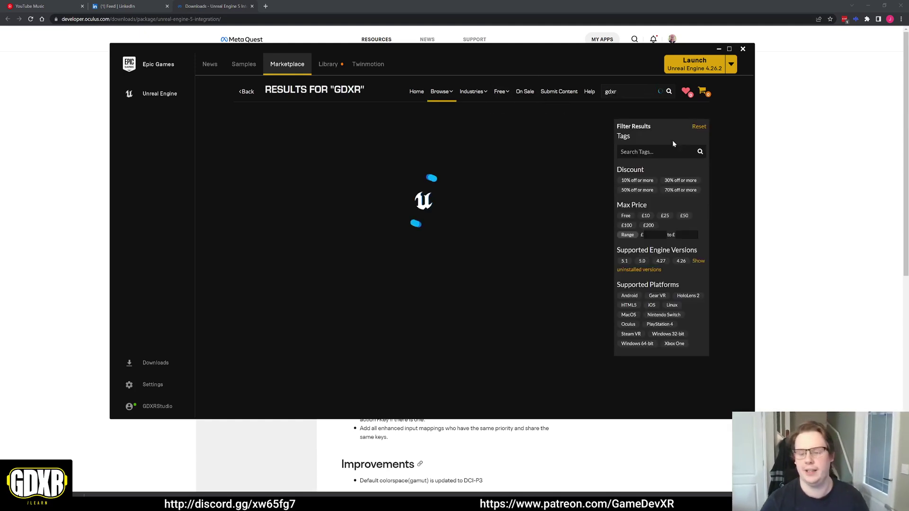